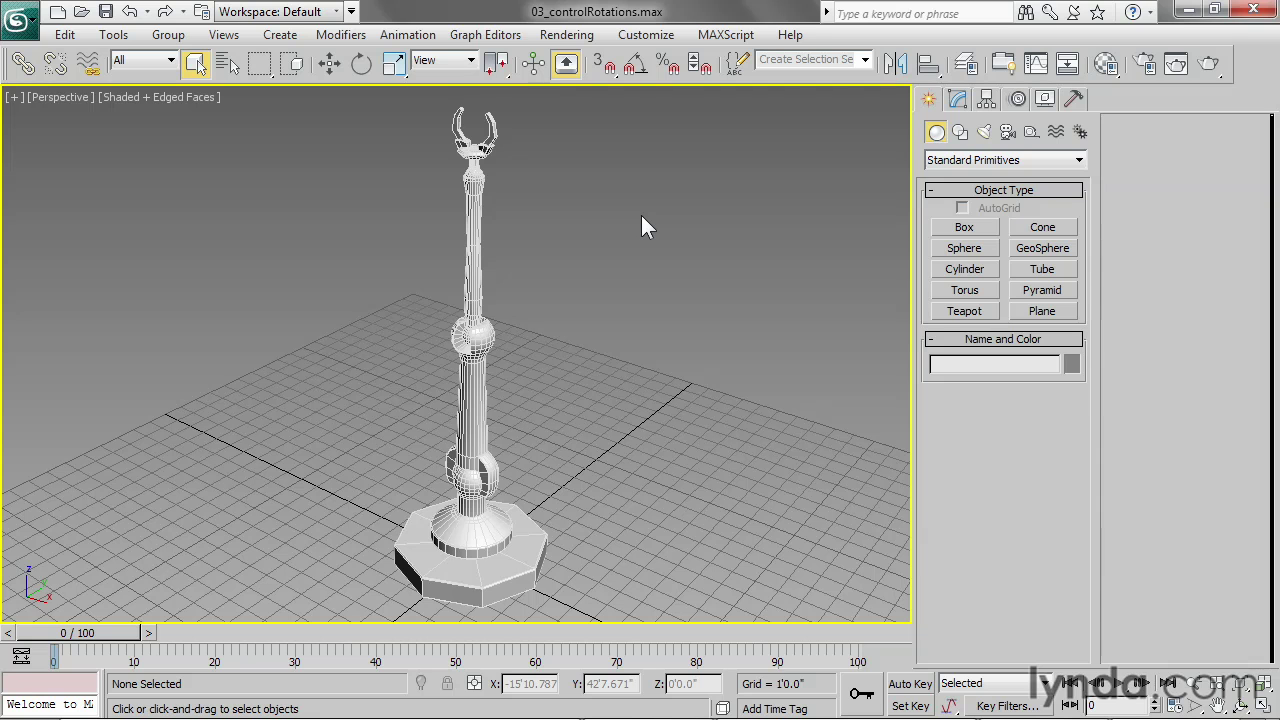
# Rotate the robotTurntable base about the Z axis to about -43 degrees
pyautogui.click(362, 64)
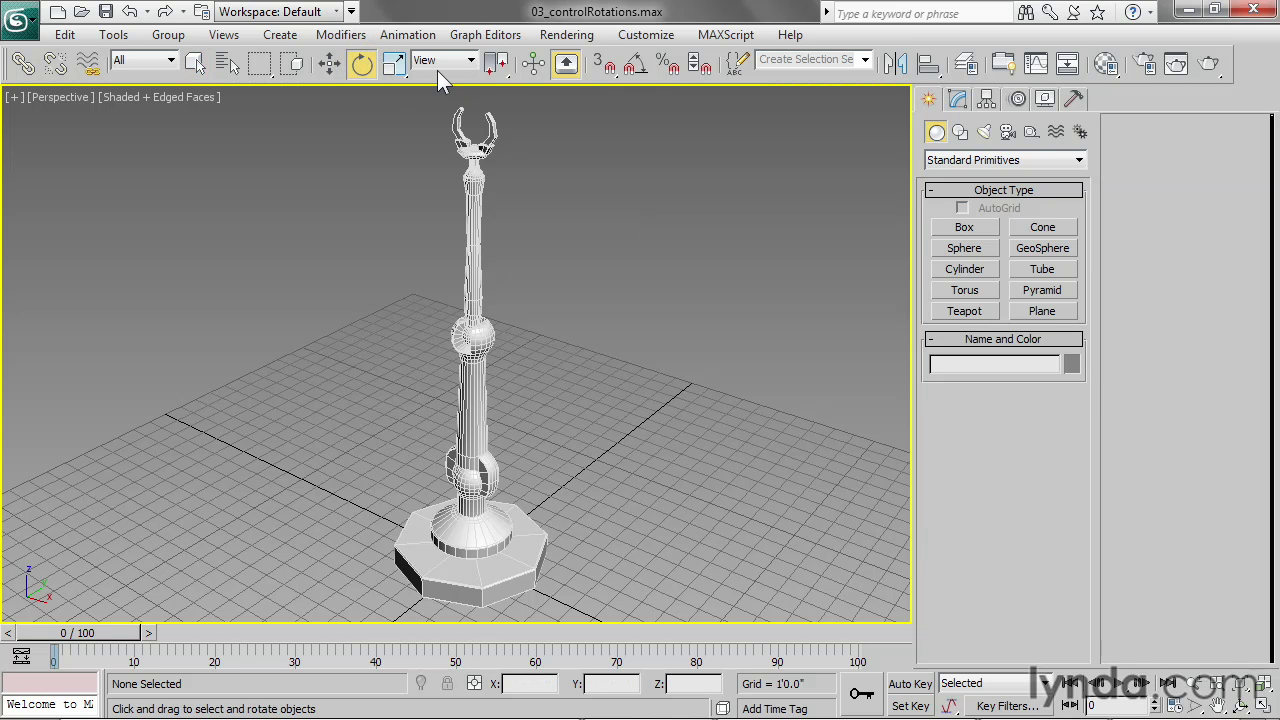
pyautogui.click(522, 582)
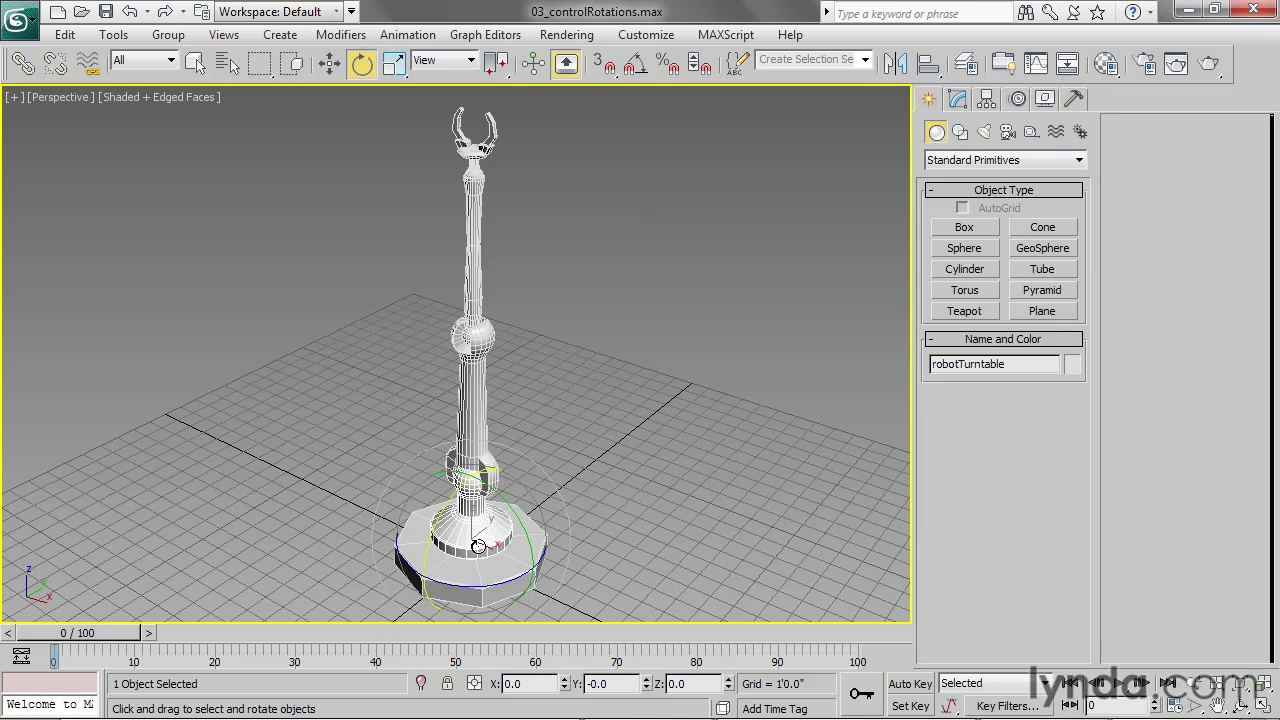
pyautogui.moveTo(525, 585); pyautogui.dragTo(419, 567)
# Select the robotElbow object at the joint in the middle of the robot arm
pyautogui.keyDown('alt'); pyautogui.moveTo(512, 415); pyautogui.dragTo(644, 413, button='middle'); pyautogui.keyUp('alt')
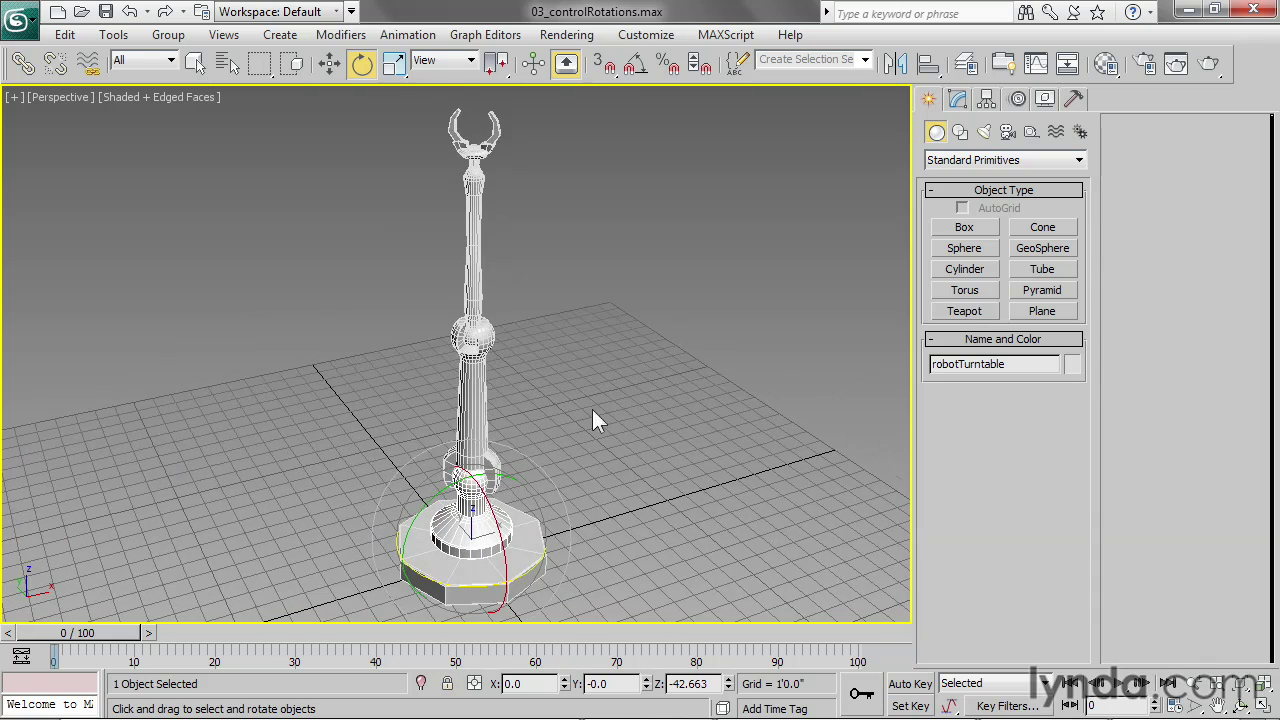
pyautogui.scroll(4, 608, 407)
pyautogui.click(499, 221)
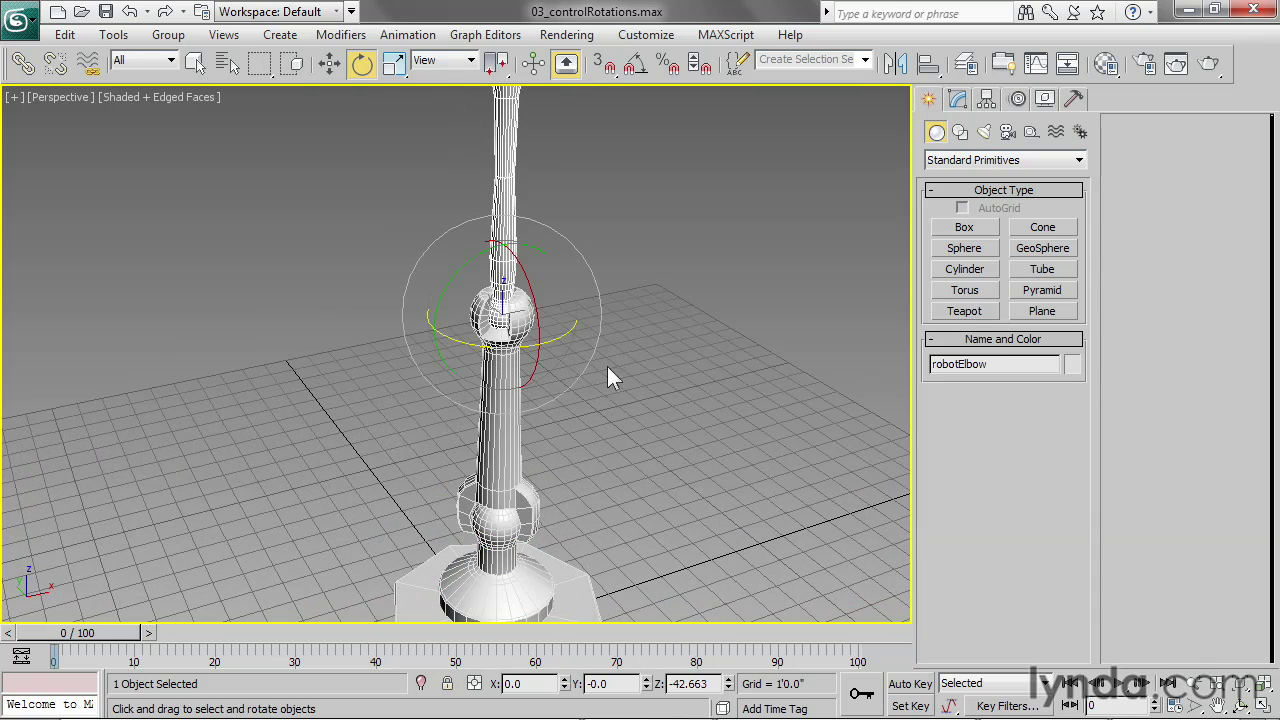
pyautogui.moveTo(589, 450)
pyautogui.keyDown('alt'); pyautogui.mouseDown(button='middle')
pyautogui.moveTo(734, 448)
pyautogui.moveTo(606, 448)
pyautogui.mouseUp(button='middle'); pyautogui.keyUp('alt')
pyautogui.moveTo(707, 289)
pyautogui.keyDown('alt'); pyautogui.mouseDown(button='middle')
pyautogui.moveTo(690, 292)
pyautogui.moveTo(803, 285)
pyautogui.moveTo(721, 271)
pyautogui.mouseUp(button='middle'); pyautogui.keyUp('alt')
pyautogui.scroll(6, 627, 289)
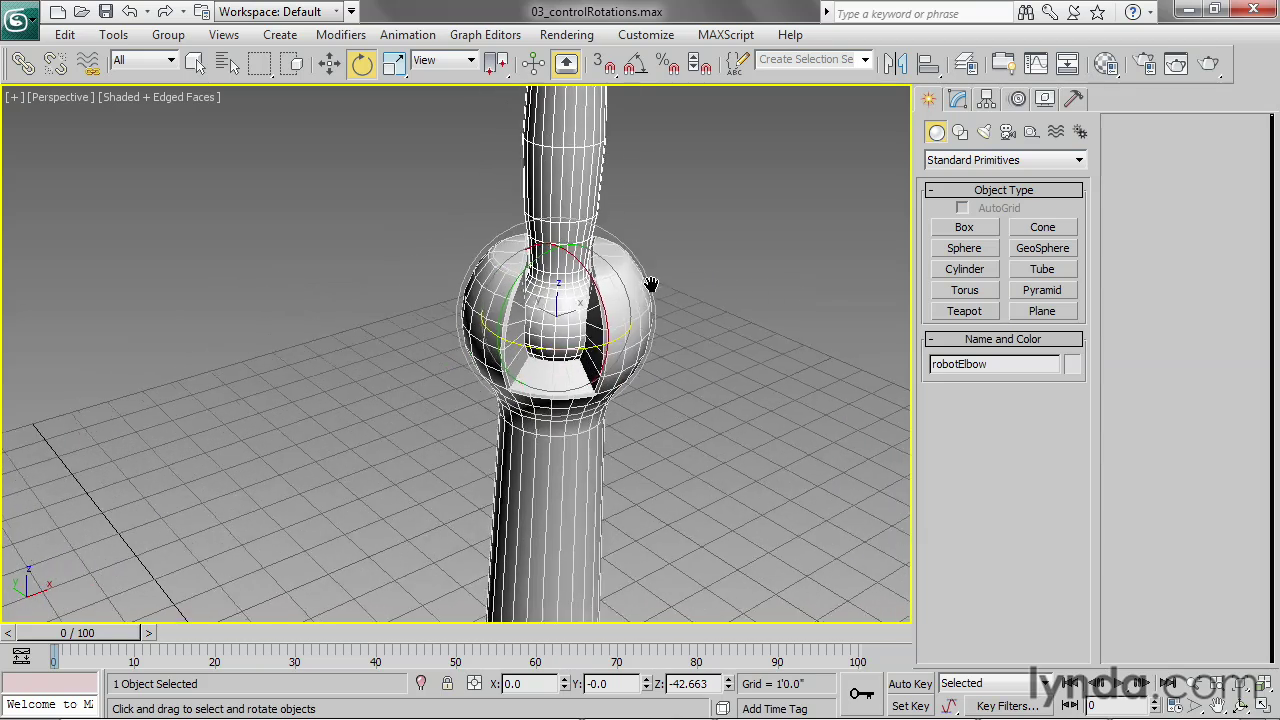
# Try rotating robotElbow in the View reference coordinate system, undoing each rotation
pyautogui.moveTo(534, 277); pyautogui.dragTo(621, 410)
pyautogui.hotkey('ctrl', 'z')
pyautogui.keyDown('alt'); pyautogui.moveTo(542, 437); pyautogui.dragTo(580, 455, button='middle'); pyautogui.keyUp('alt')
pyautogui.moveTo(456, 298); pyautogui.dragTo(324, 281)
pyautogui.hotkey('ctrl', 'z')
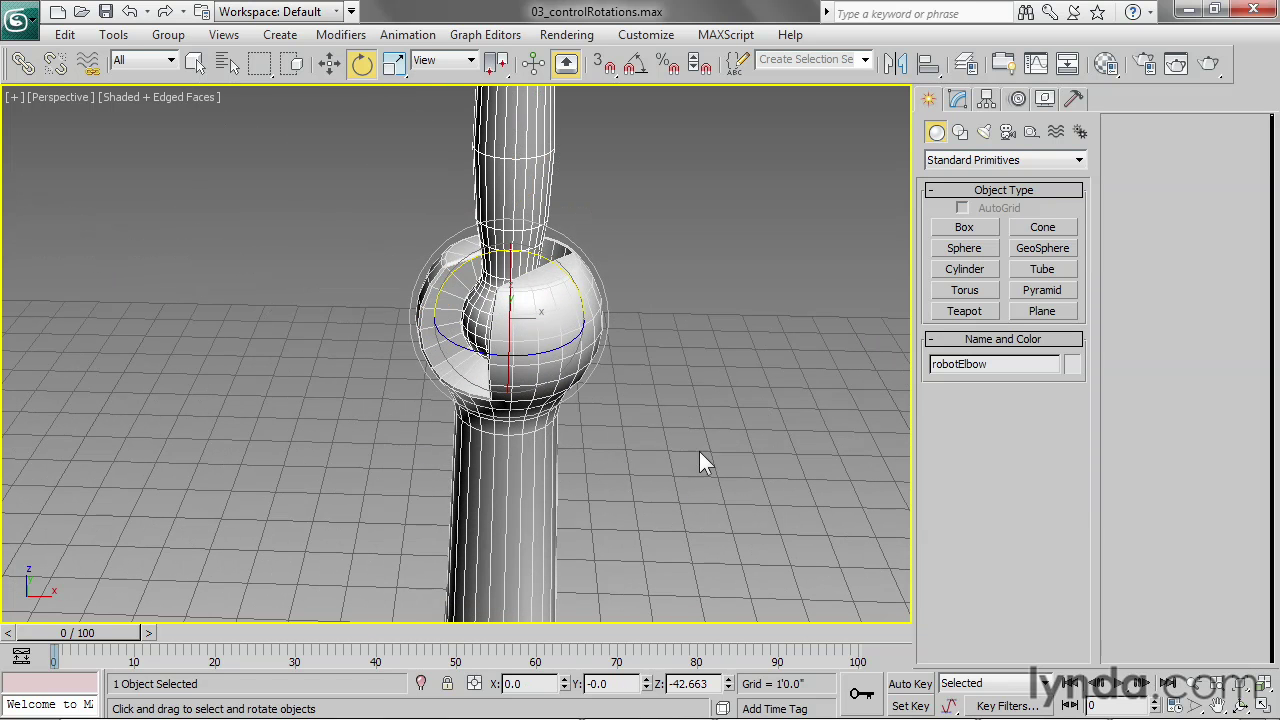
# Switch the reference coordinate system to Local and bend robotElbow about 89 degrees around its X axis
pyautogui.keyDown('alt'); pyautogui.moveTo(612, 440); pyautogui.dragTo(640, 430, button='middle'); pyautogui.keyUp('alt')
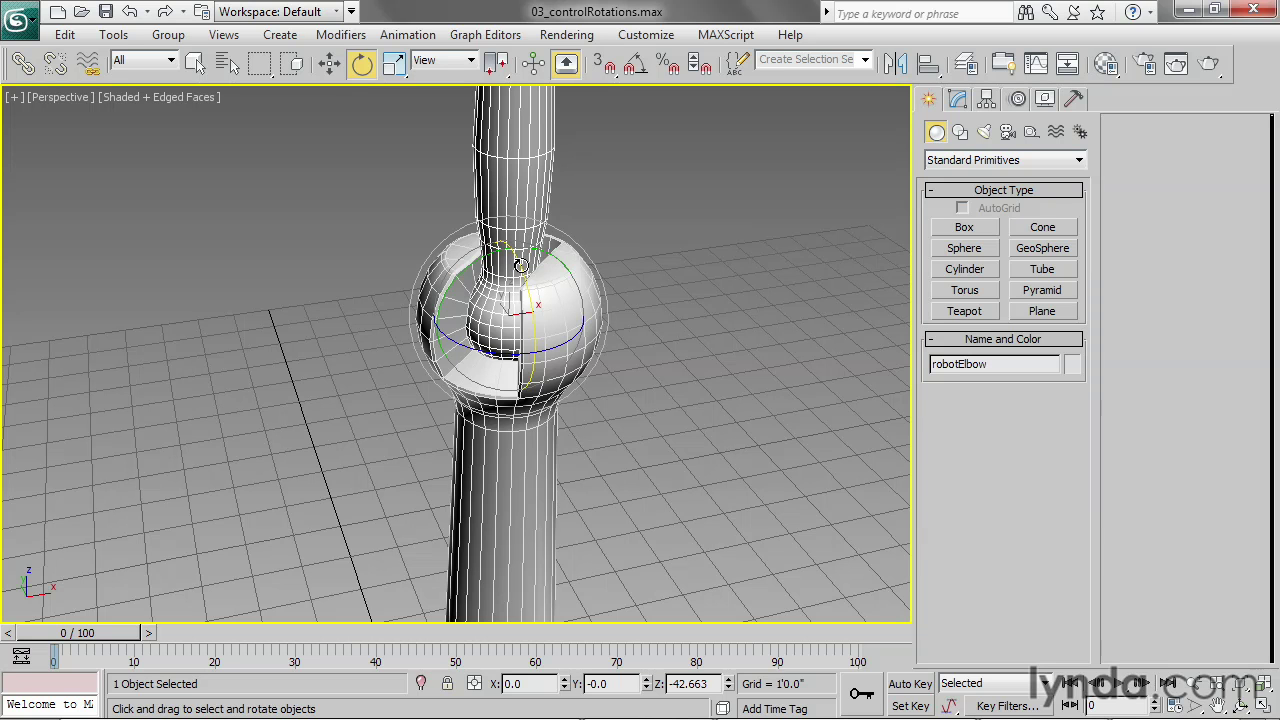
pyautogui.click(448, 60)
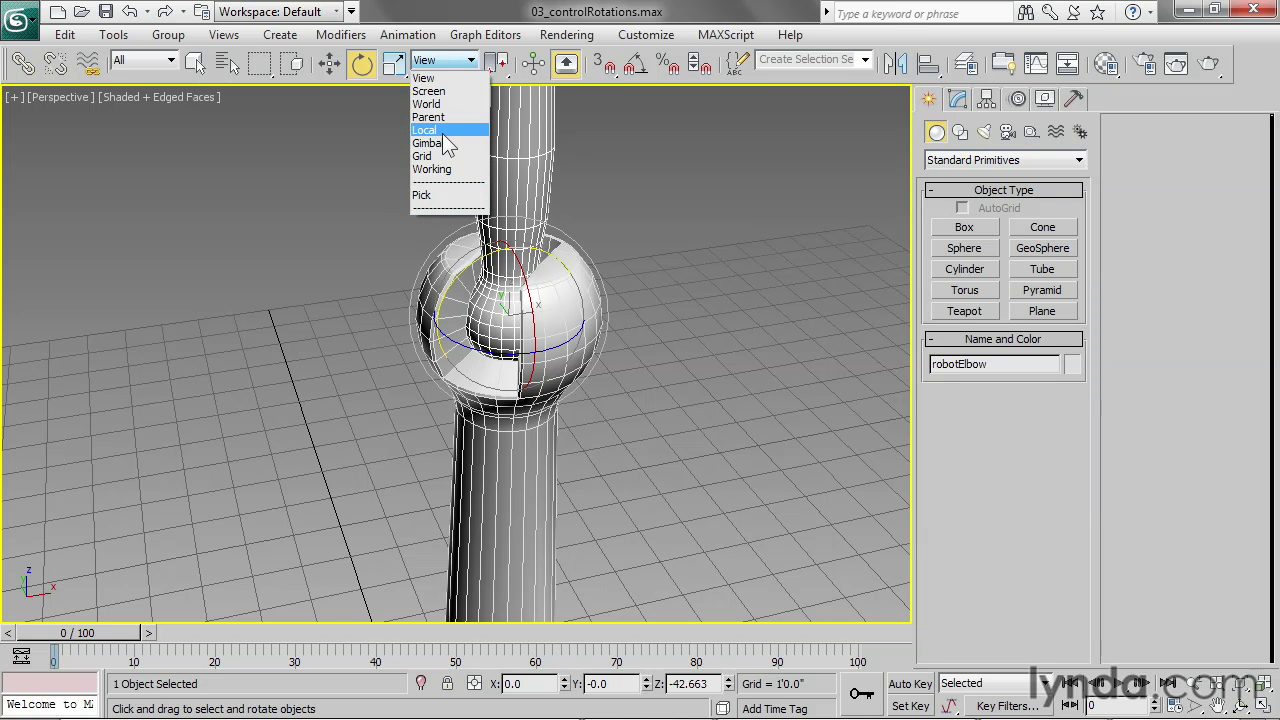
pyautogui.click(443, 130)
pyautogui.moveTo(501, 263); pyautogui.dragTo(485, 398)
pyautogui.keyDown('alt'); pyautogui.moveTo(658, 410); pyautogui.dragTo(621, 408, button='middle'); pyautogui.keyUp('alt')
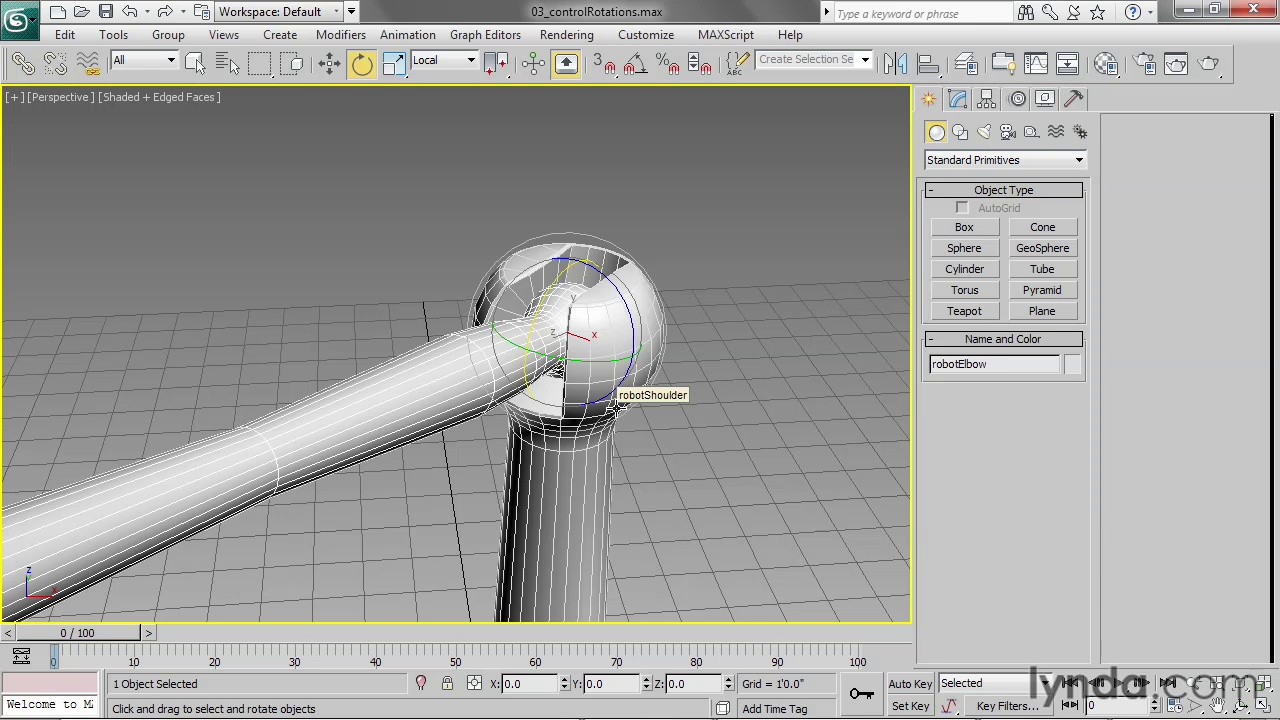
pyautogui.moveTo(548, 305); pyautogui.dragTo(593, 243)
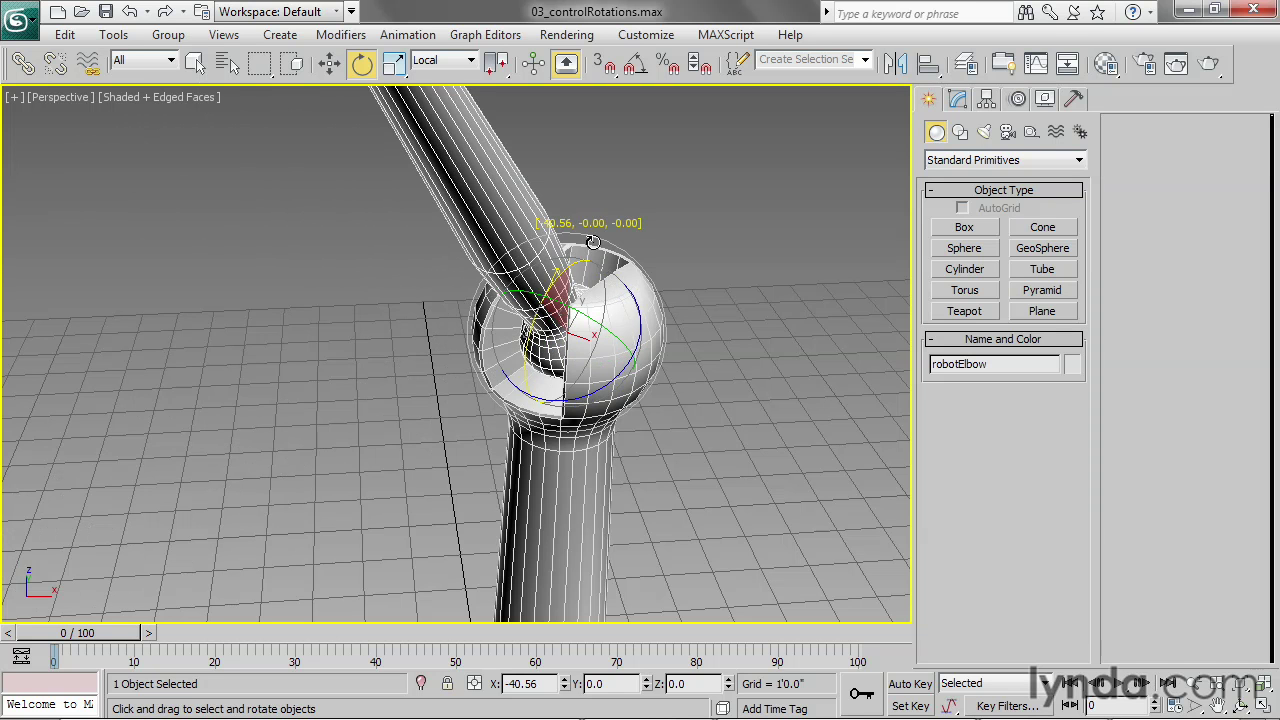
pyautogui.moveTo(593, 243); pyautogui.dragTo(555, 340)
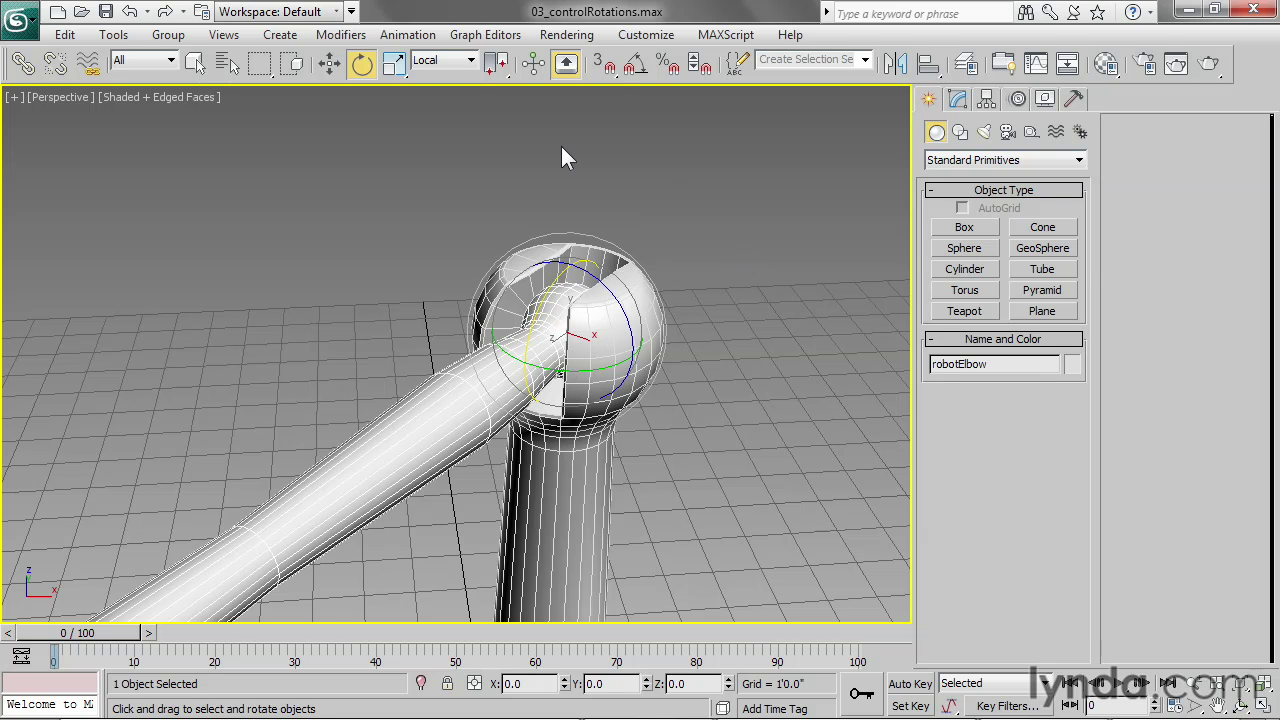
# Switch the reference coordinate system to Parent and set robotElbow's absolute X rotation to exactly 90 in the Rotate Transform Type-In
pyautogui.click(460, 61)
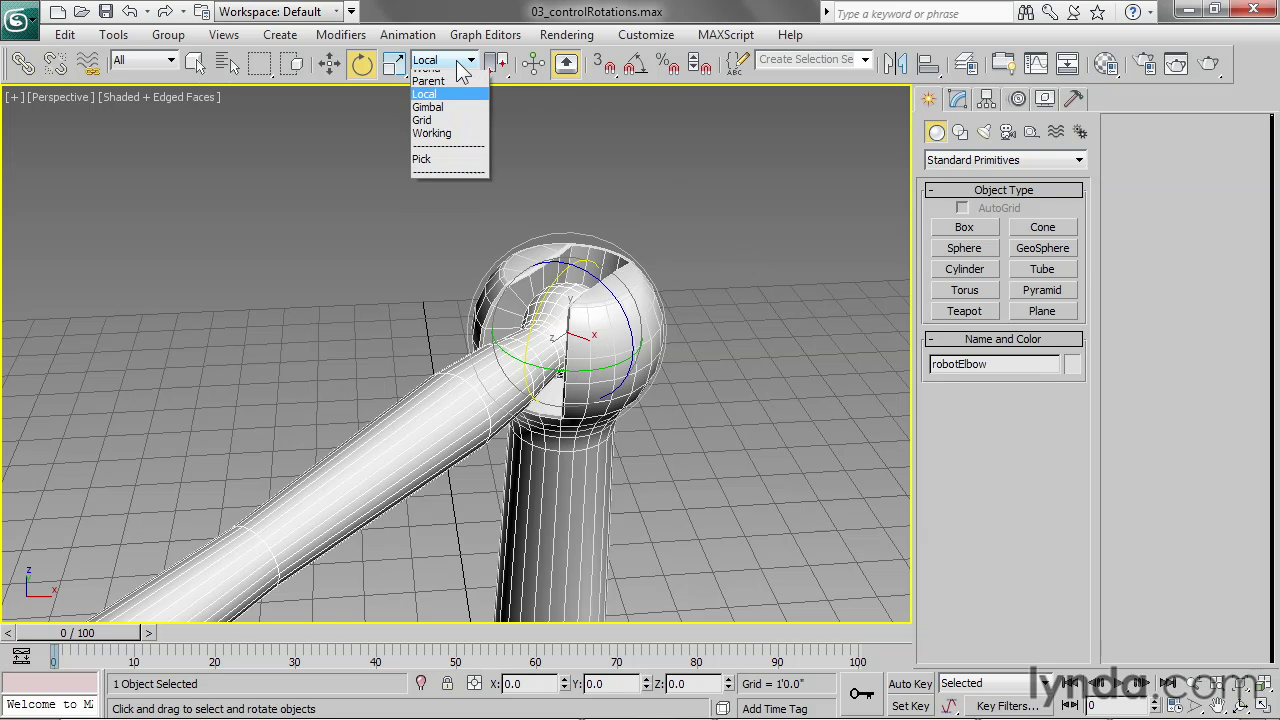
pyautogui.click(438, 112)
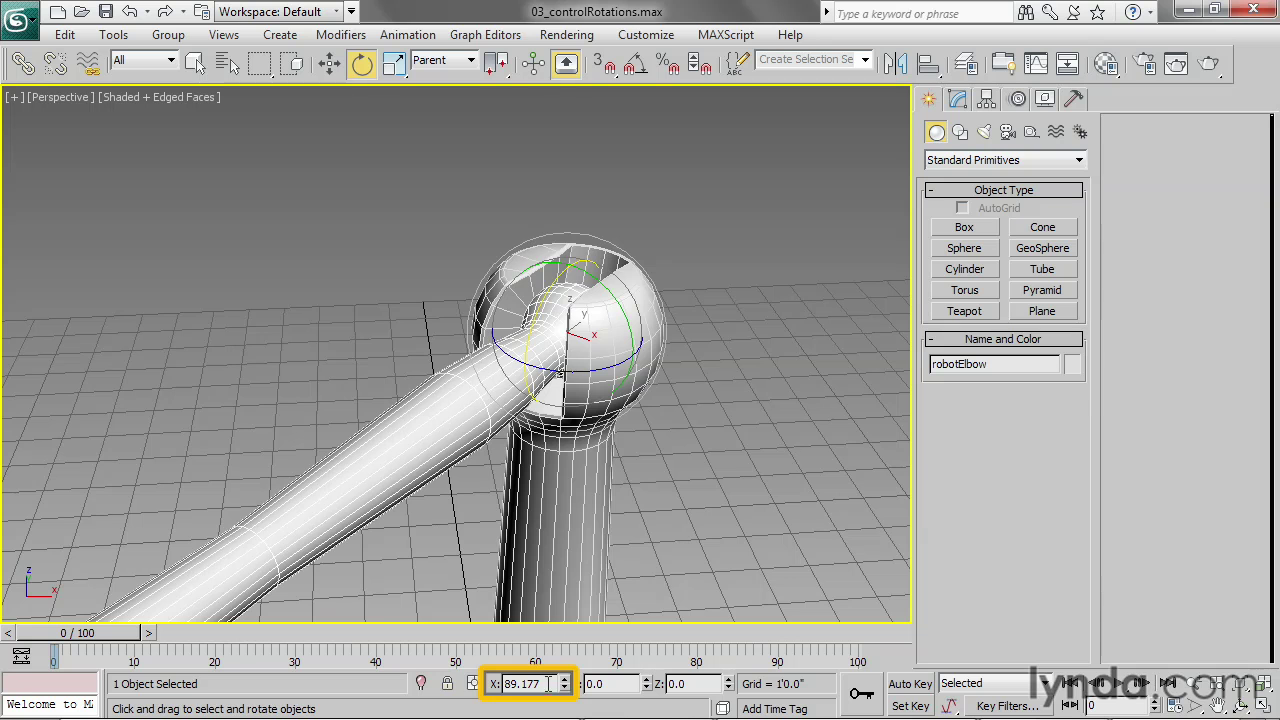
pyautogui.rightClick(358, 68)
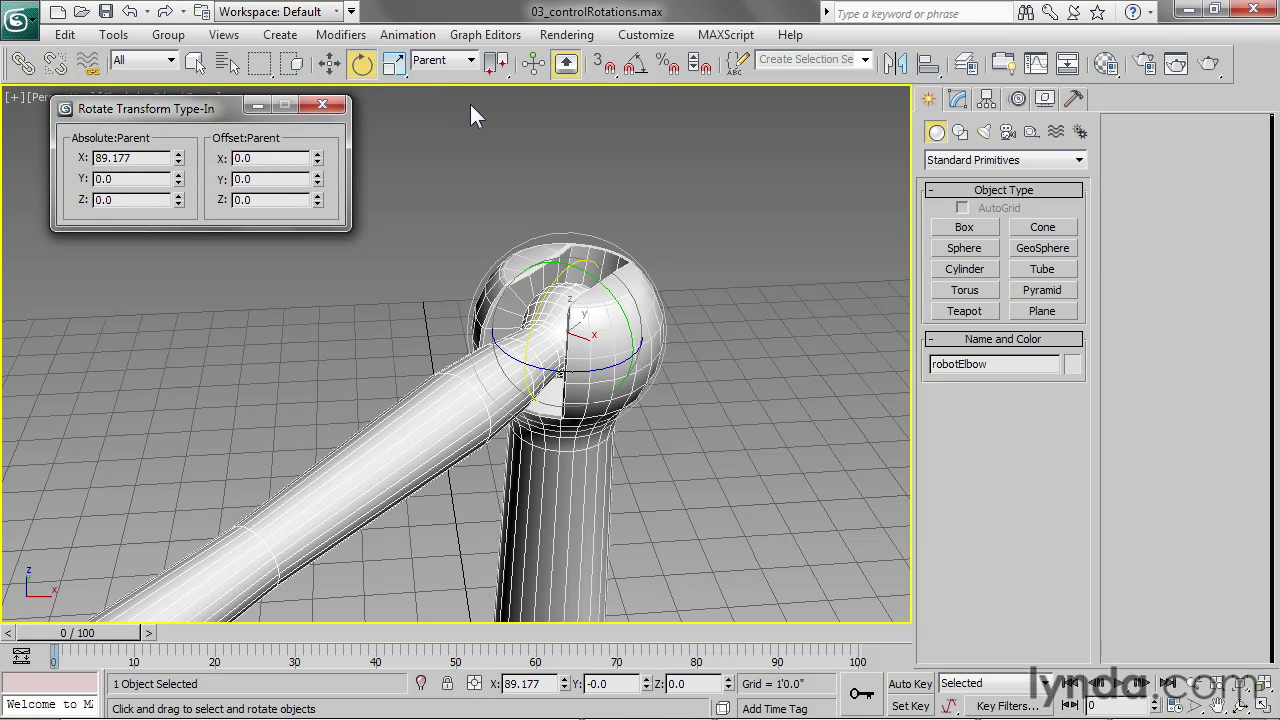
pyautogui.moveTo(207, 112); pyautogui.dragTo(275, 160)
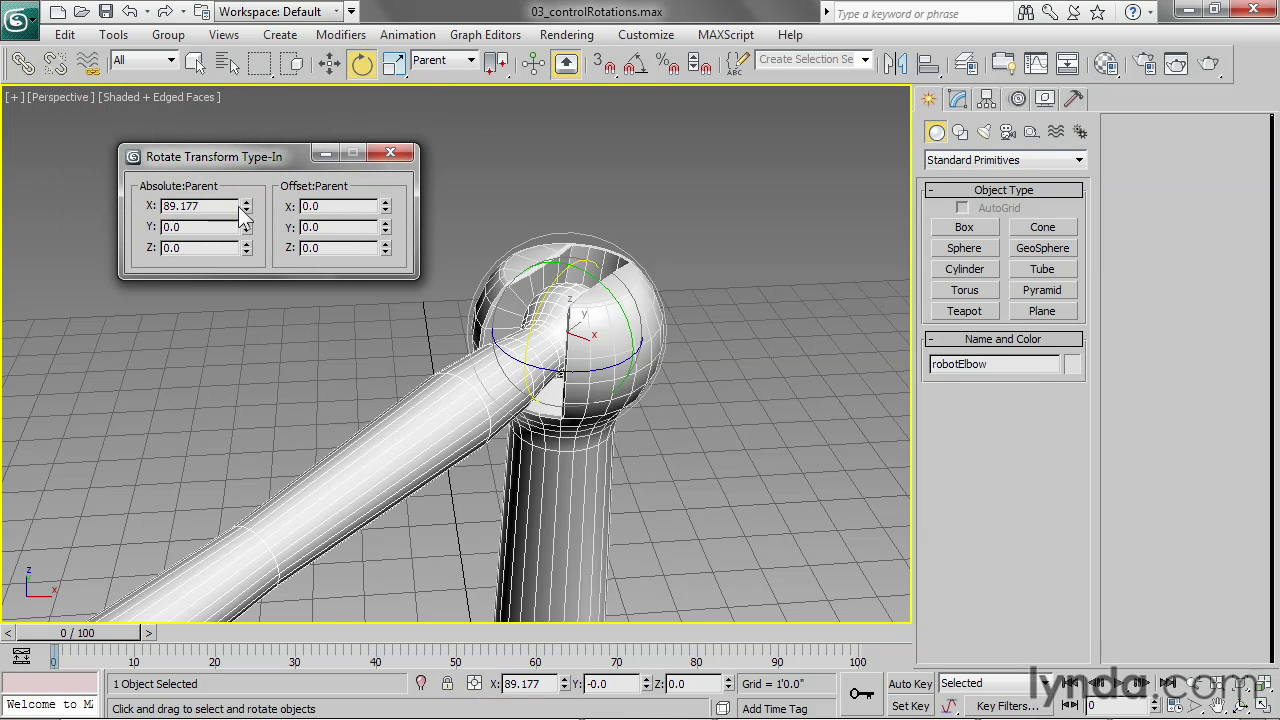
pyautogui.doubleClick(195, 205)
pyautogui.write('90')
pyautogui.press('Return')
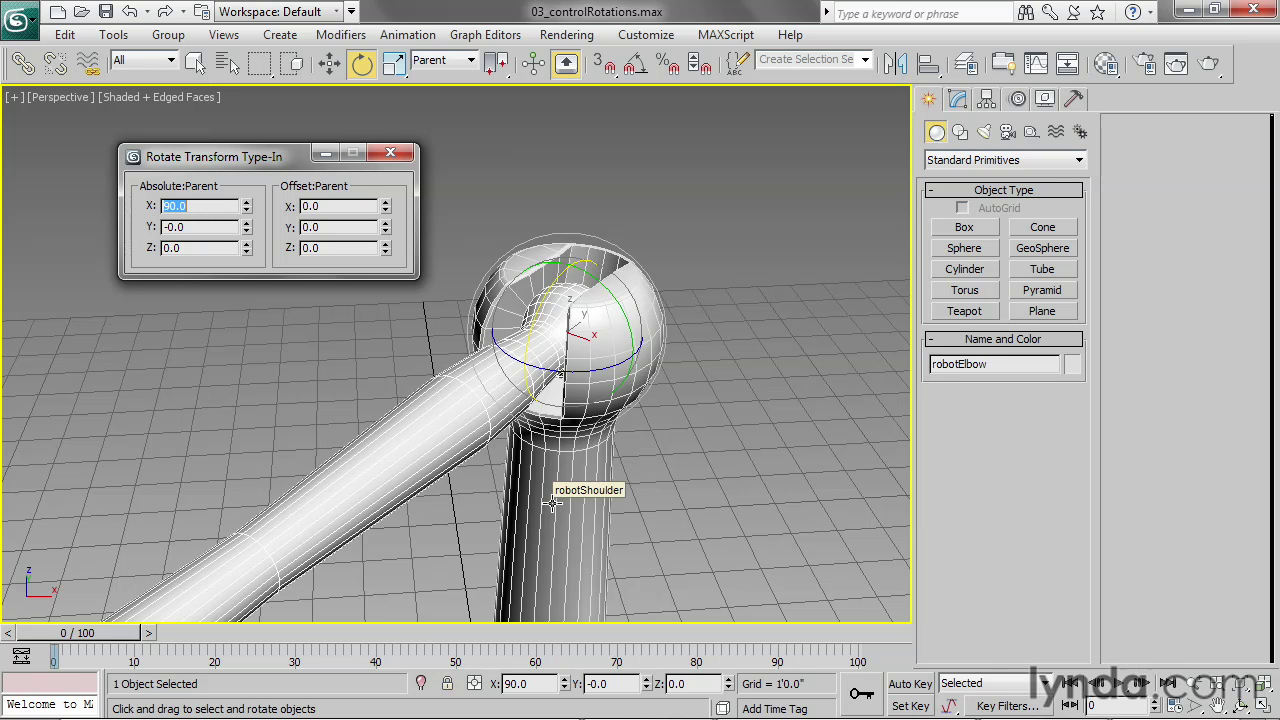
# Rotate robotWrist in Parent coordinates to about -36 degrees on X and about 36 degrees on Z
pyautogui.keyDown('alt'); pyautogui.moveTo(552, 503); pyautogui.dragTo(615, 490, button='middle'); pyautogui.keyUp('alt')
pyautogui.keyDown('alt'); pyautogui.moveTo(294, 517); pyautogui.dragTo(667, 363, button='middle'); pyautogui.keyUp('alt')
pyautogui.scroll(-5, 667, 363)
pyautogui.scroll(3, 620, 350)
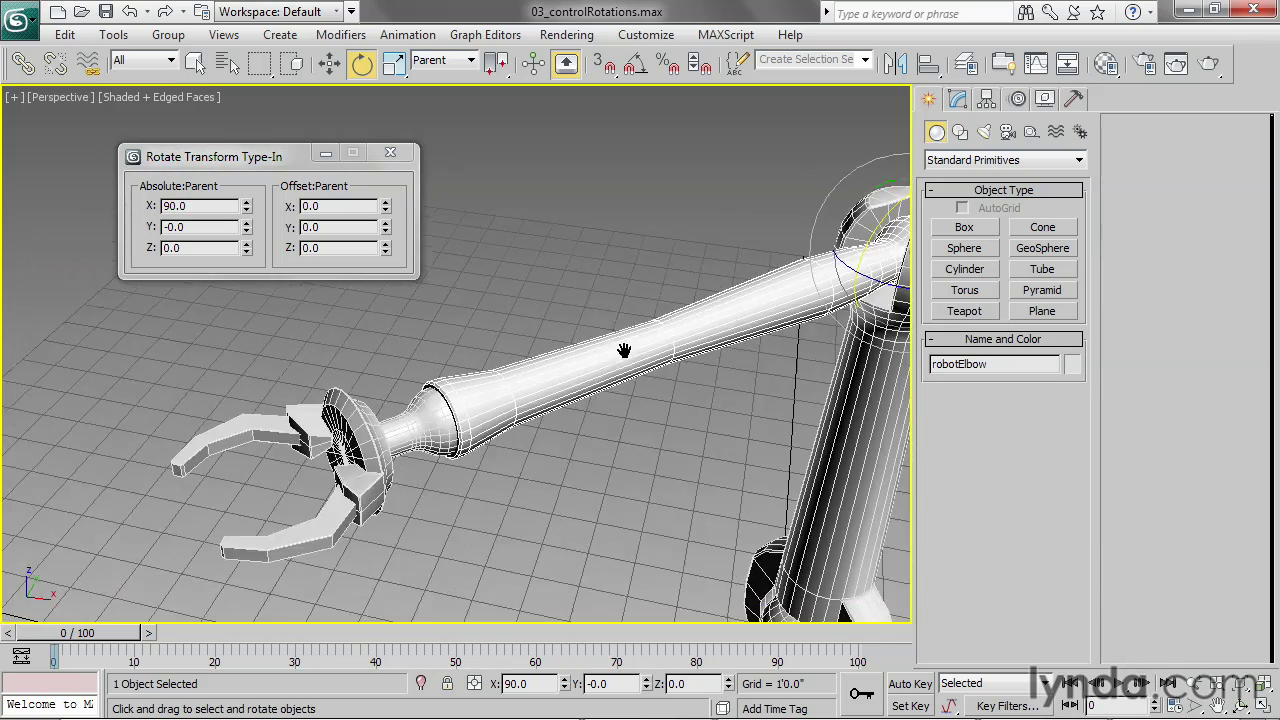
pyautogui.click(460, 411)
pyautogui.moveTo(439, 395); pyautogui.dragTo(514, 343)
pyautogui.keyDown('alt'); pyautogui.moveTo(536, 437); pyautogui.dragTo(300, 430, button='middle'); pyautogui.keyUp('alt')
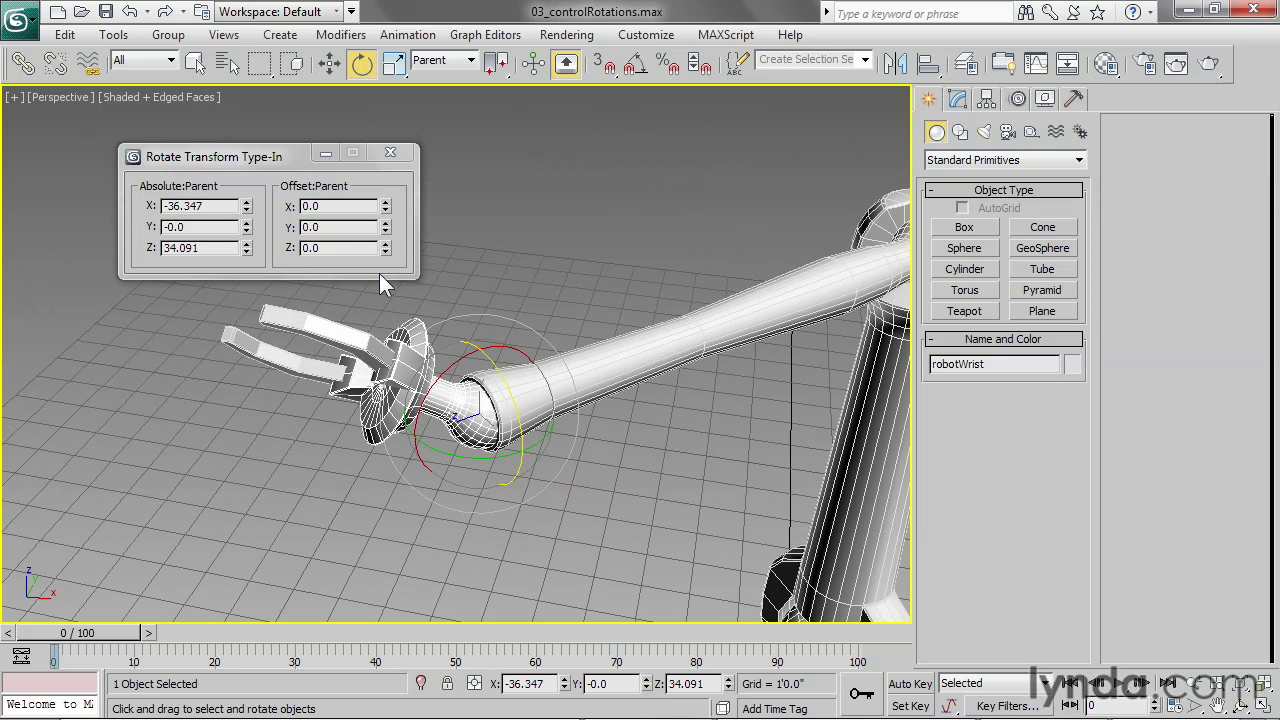
pyautogui.moveTo(488, 360); pyautogui.dragTo(555, 286)
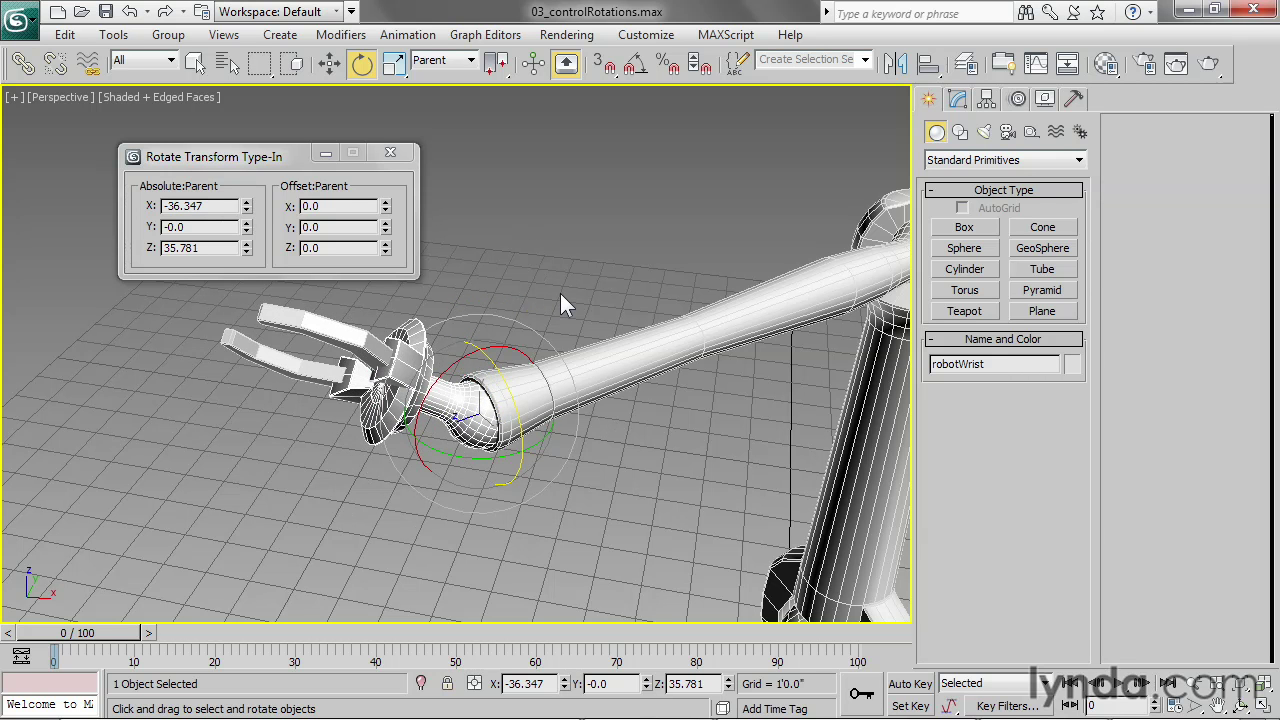
# Switch the reference coordinate system to Local and twist robotWrist around its own Z axis
pyautogui.click(468, 60)
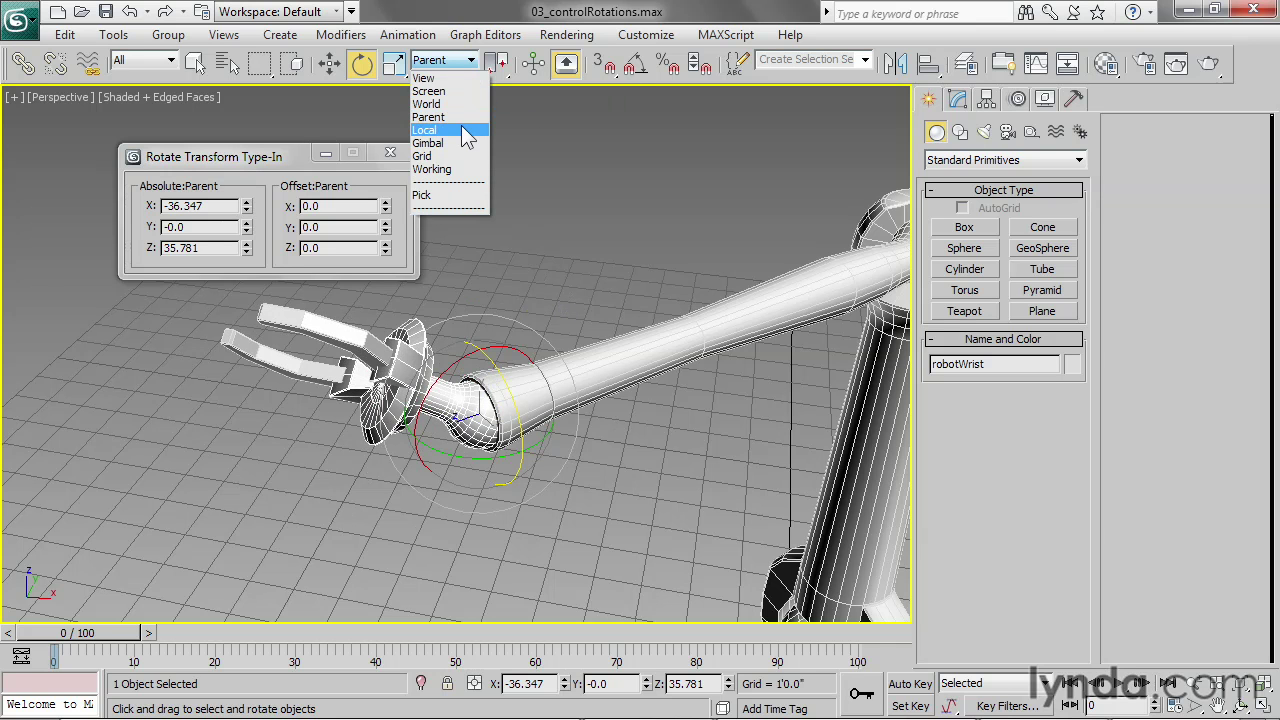
pyautogui.click(466, 131)
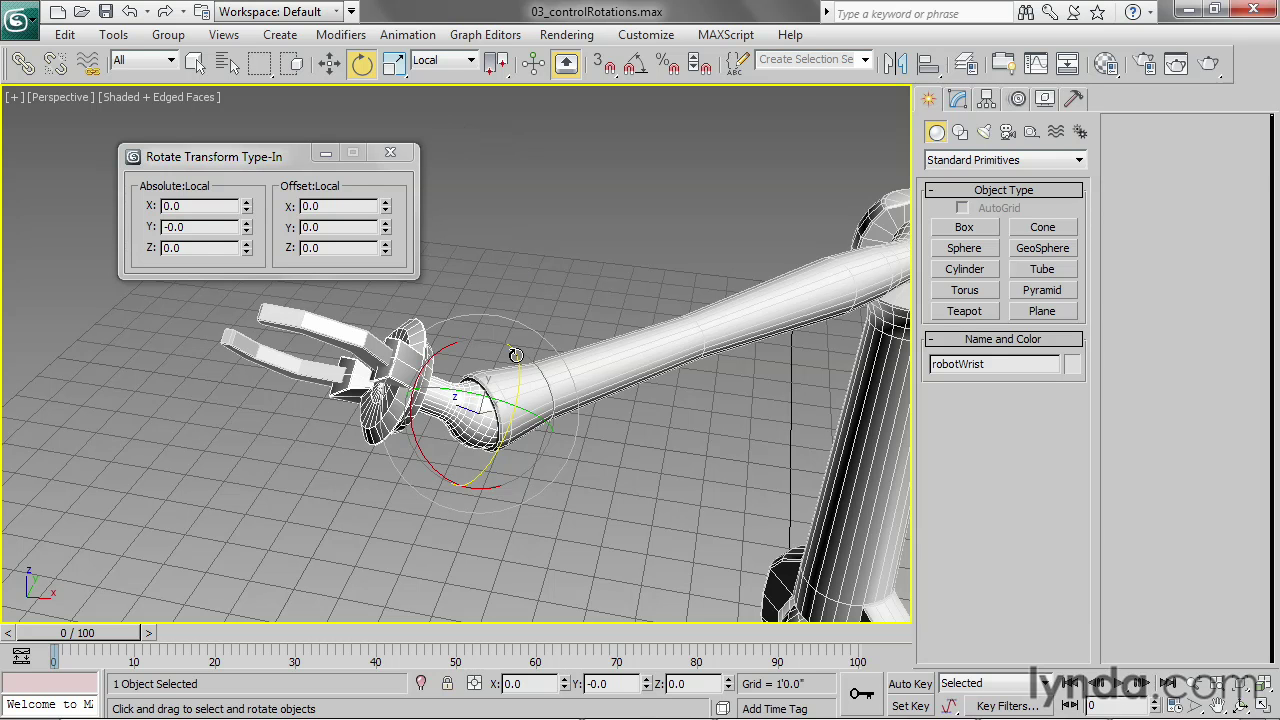
pyautogui.moveTo(516, 355); pyautogui.dragTo(536, 289)
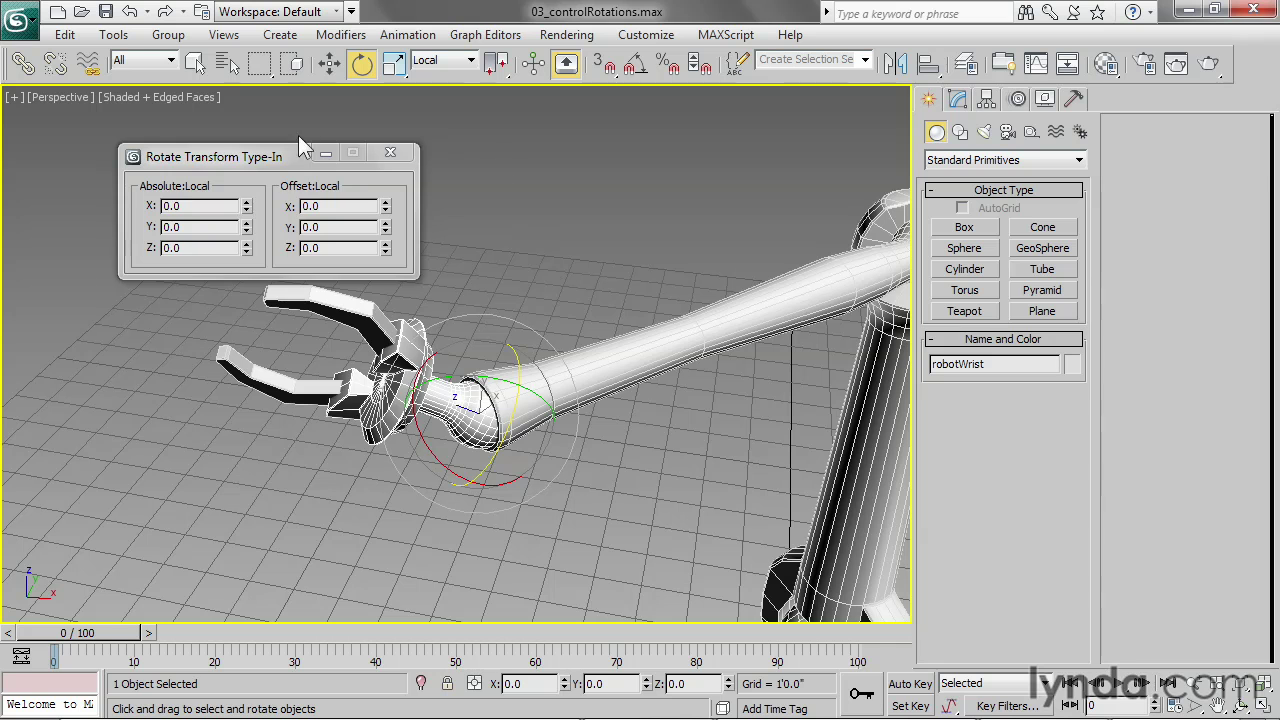
pyautogui.moveTo(300, 156); pyautogui.dragTo(244, 132)
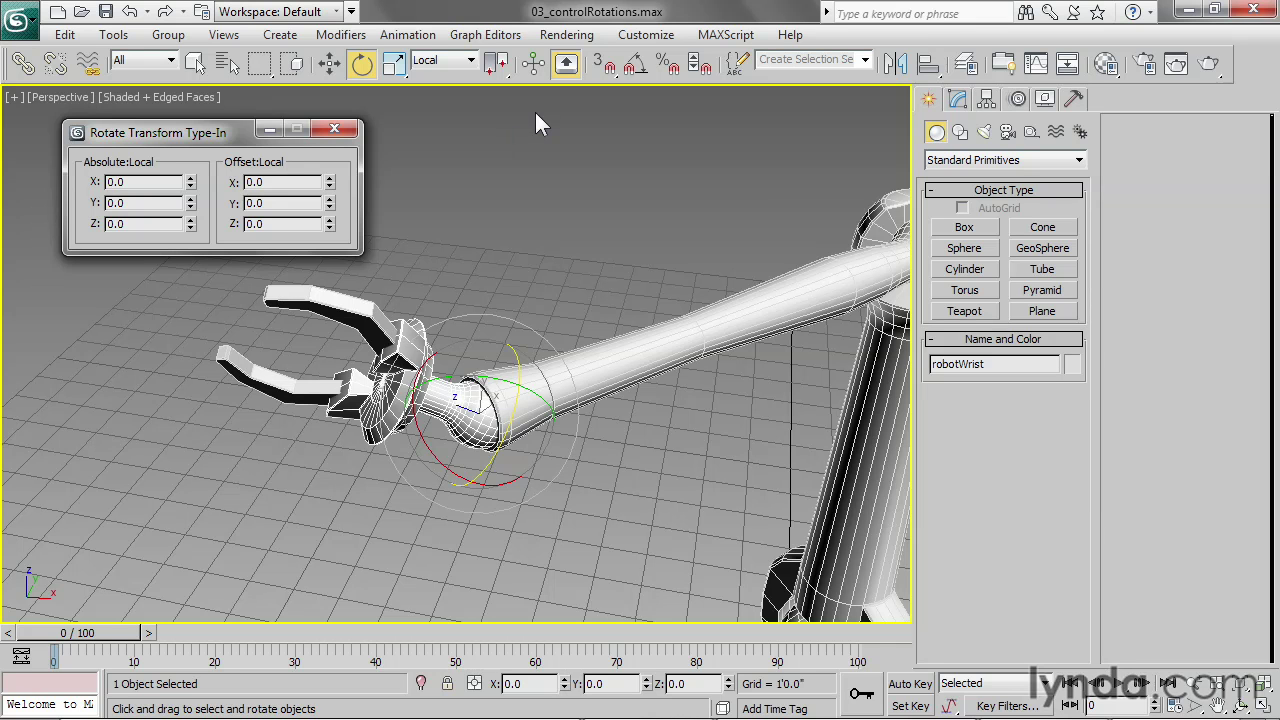
# Animate robotWrist with Auto Key by rotating it around its local Z axis at frame 30, ending with Auto Key off
pyautogui.click(922, 683)
pyautogui.moveTo(90, 640); pyautogui.dragTo(322, 640)
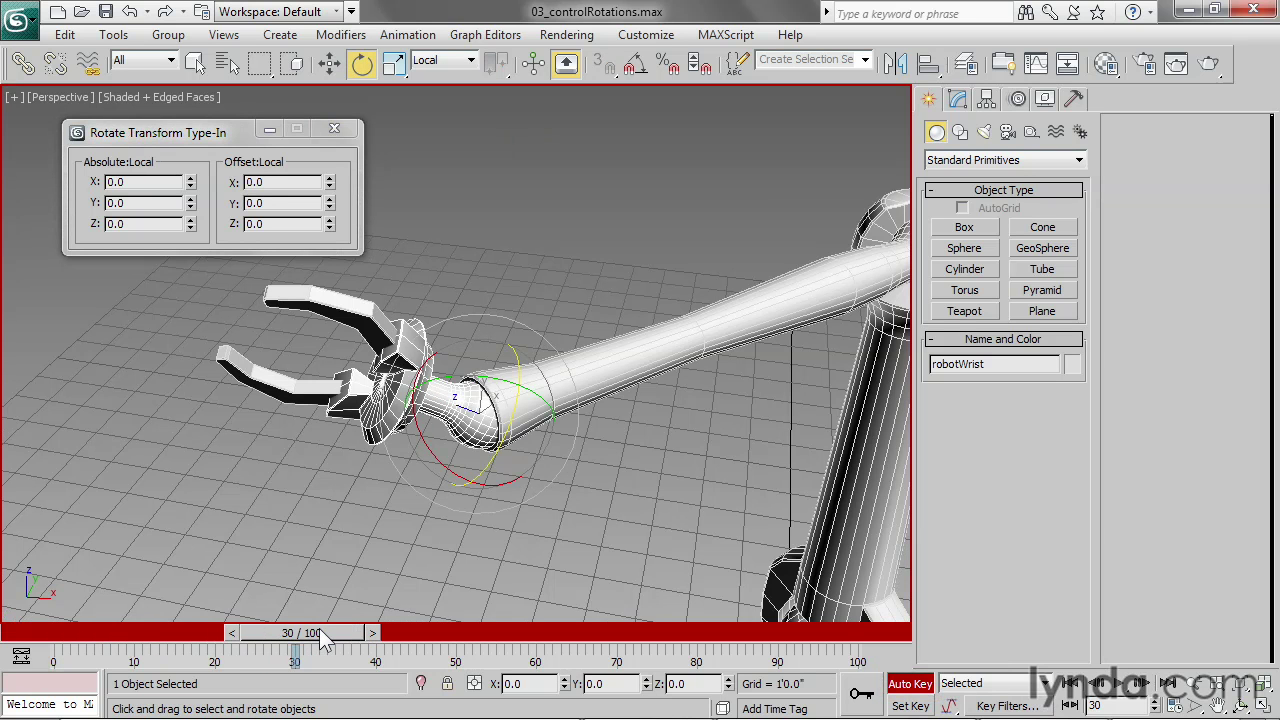
pyautogui.moveTo(520, 360); pyautogui.dragTo(445, 231)
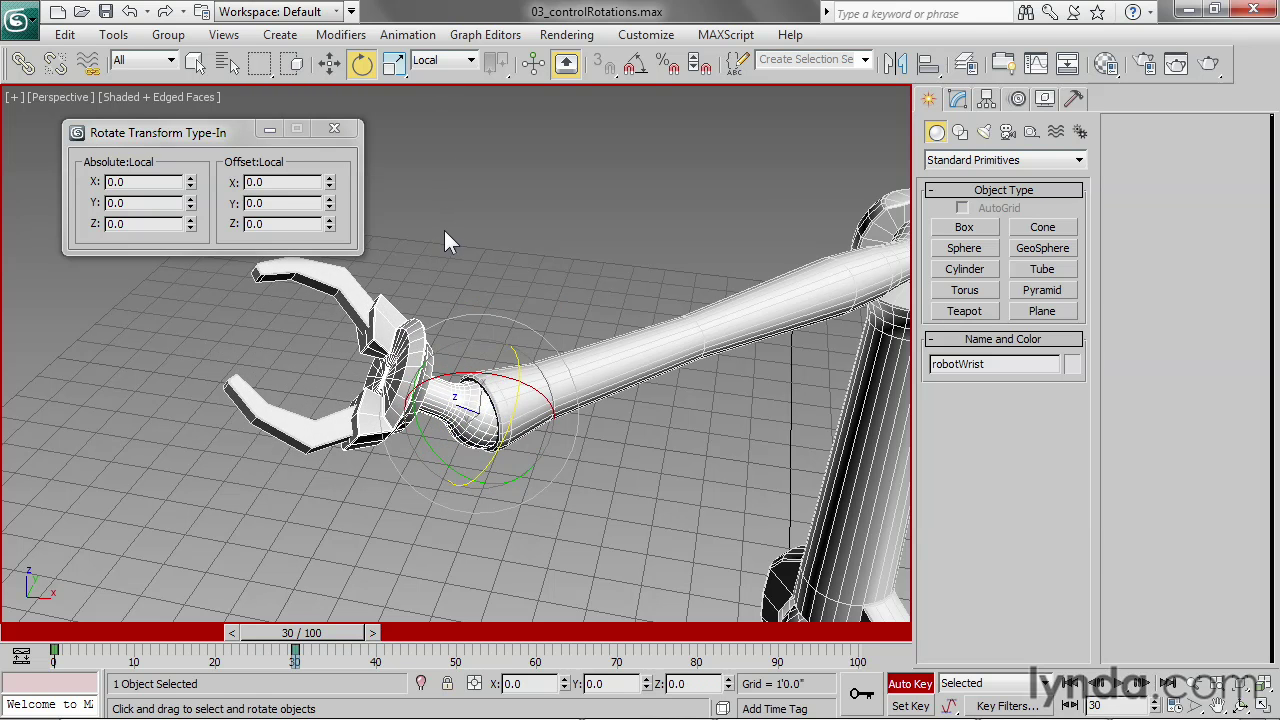
pyautogui.click(910, 684)
# Play the wrist animation from the start, stop it, and return to frame 0 with the Rotate tool active
pyautogui.click(1069, 683)
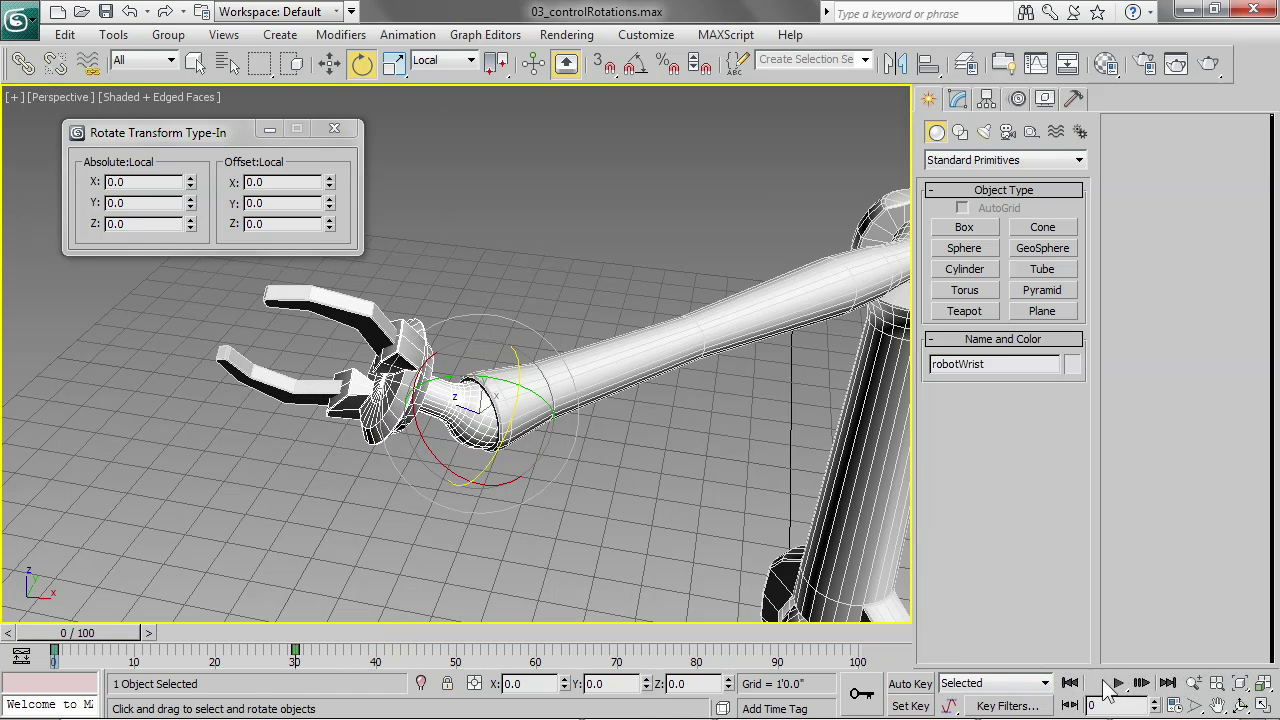
pyautogui.click(1118, 683)
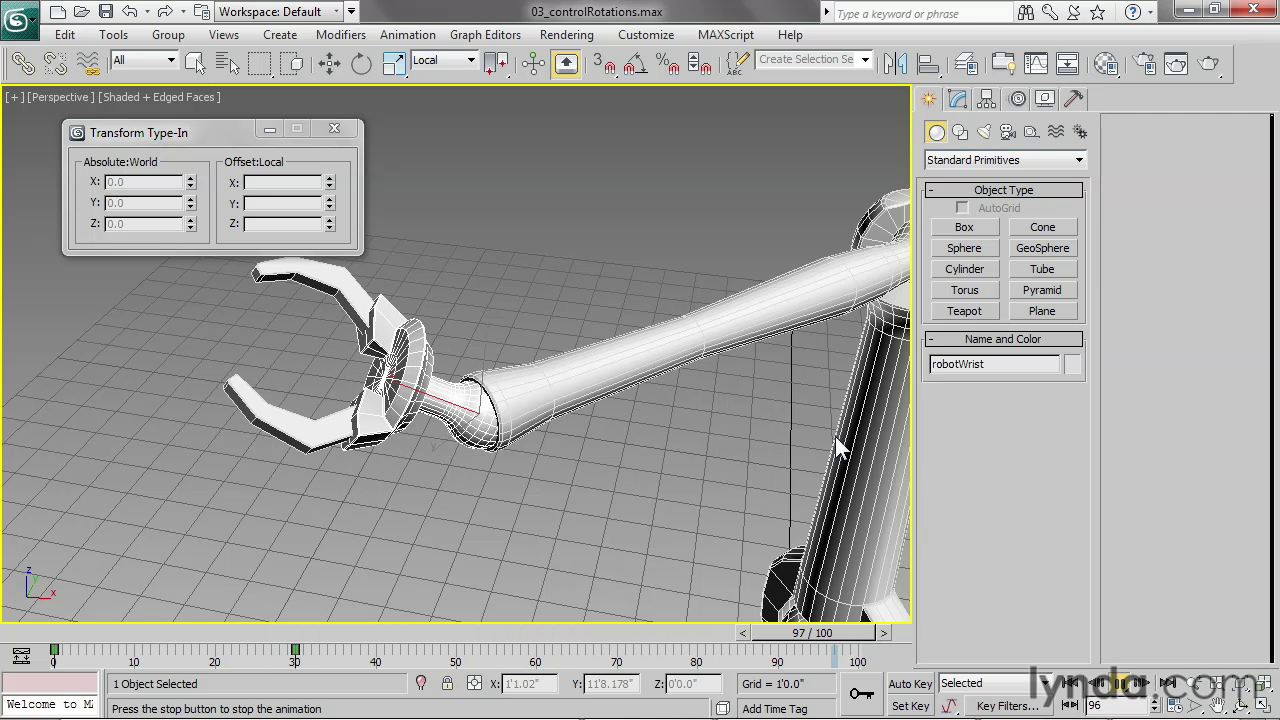
pyautogui.click(1118, 686)
pyautogui.press('e')
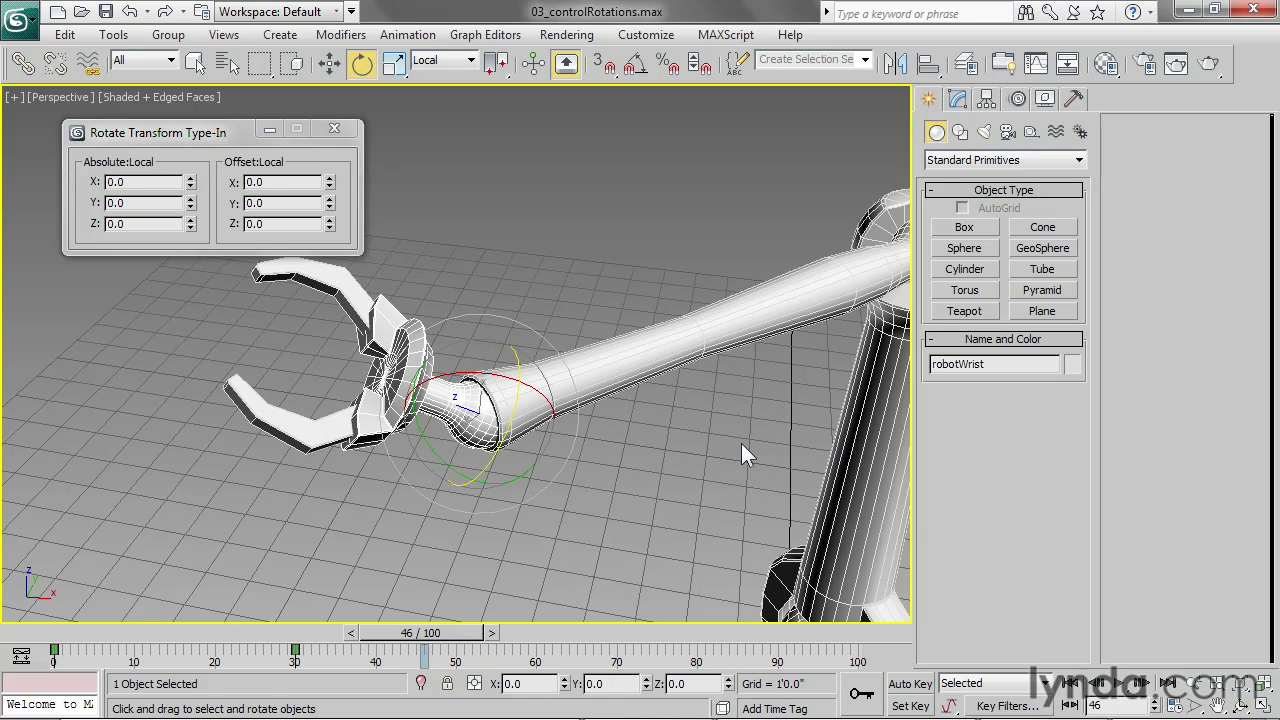
pyautogui.moveTo(450, 645); pyautogui.dragTo(100, 645)
pyautogui.press('e')
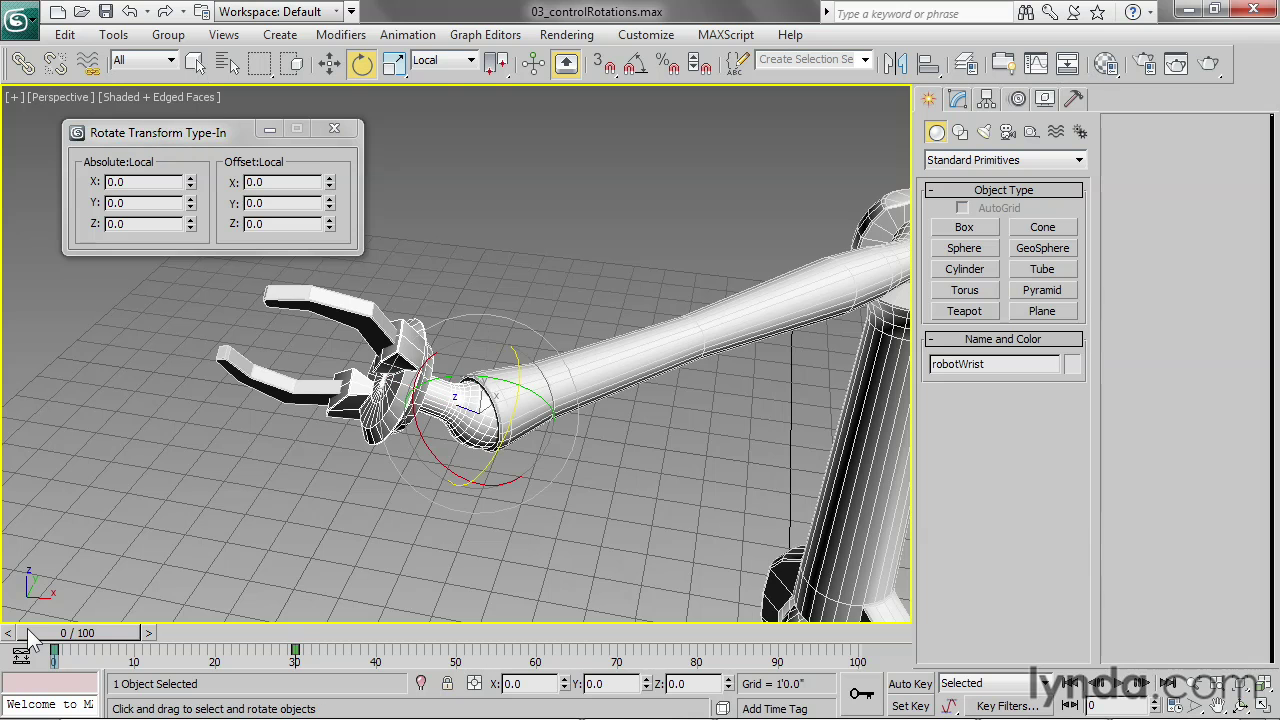
# Switch the reference coordinate system to Parent and rotate robotWrist to about -34 degrees on X, 8 on Y and 54 on Z
pyautogui.click(444, 68)
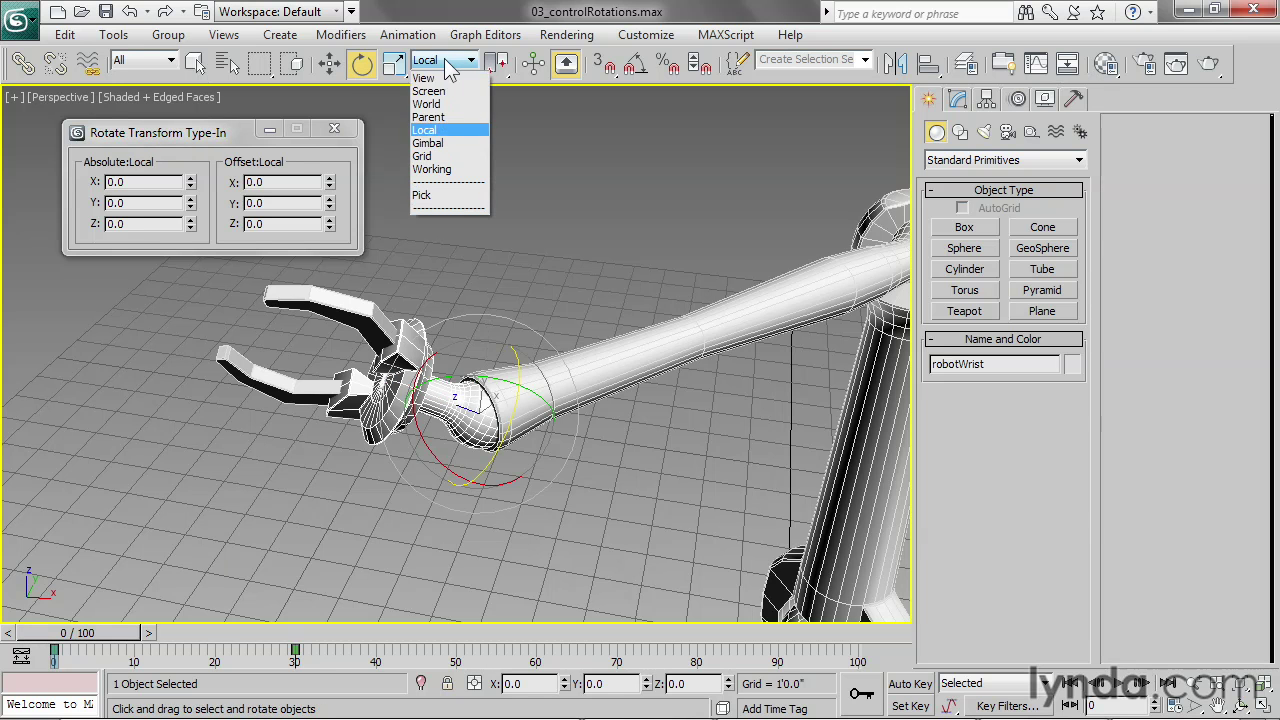
pyautogui.click(442, 116)
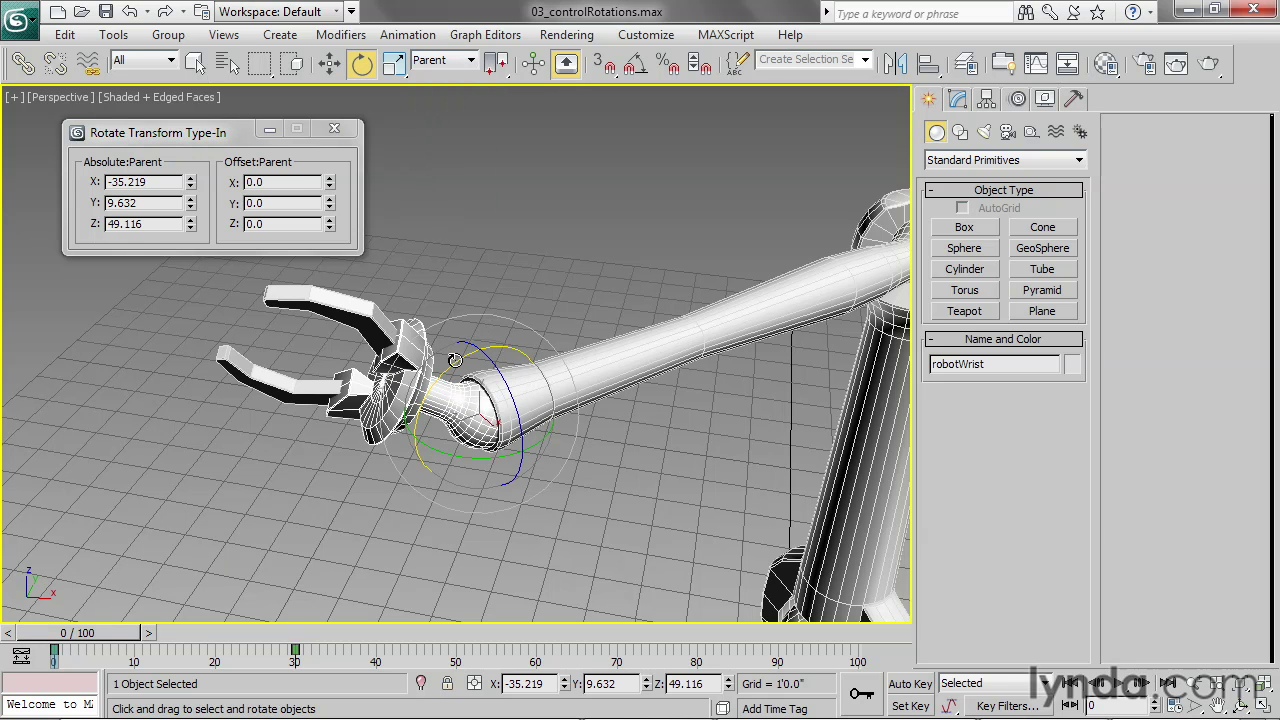
pyautogui.moveTo(455, 360); pyautogui.dragTo(395, 338)
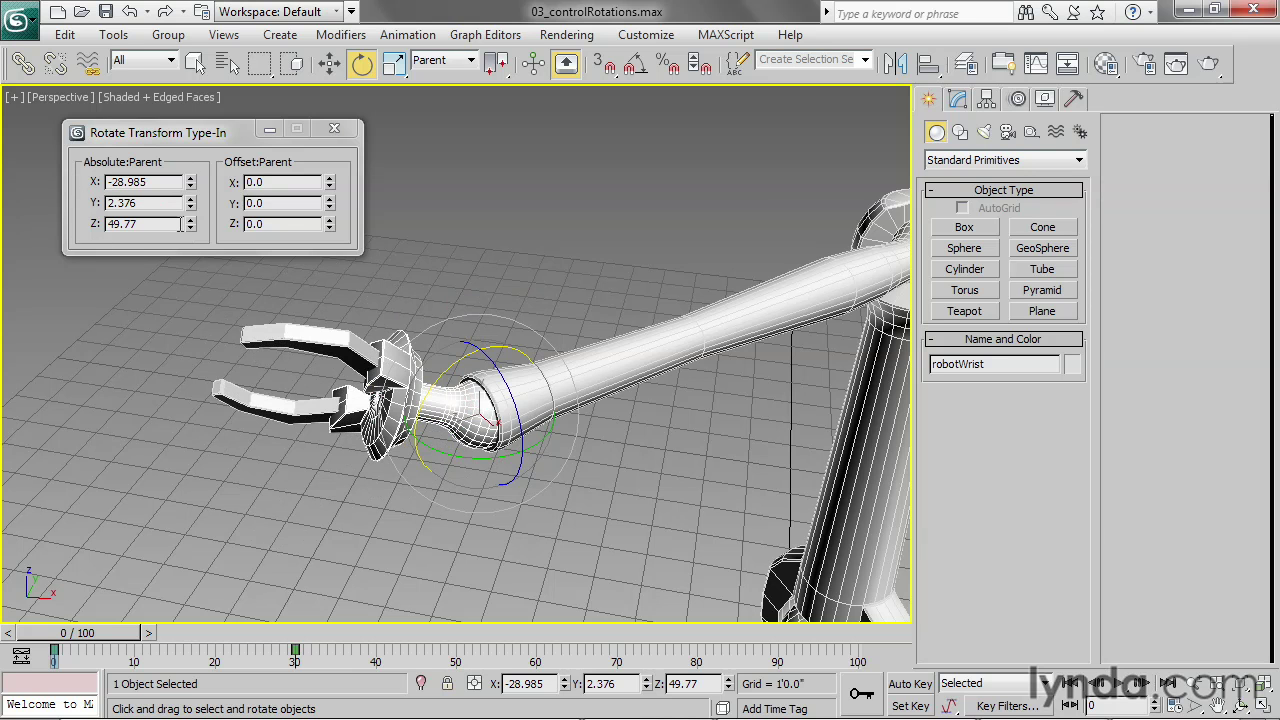
pyautogui.moveTo(465, 363); pyautogui.dragTo(452, 312)
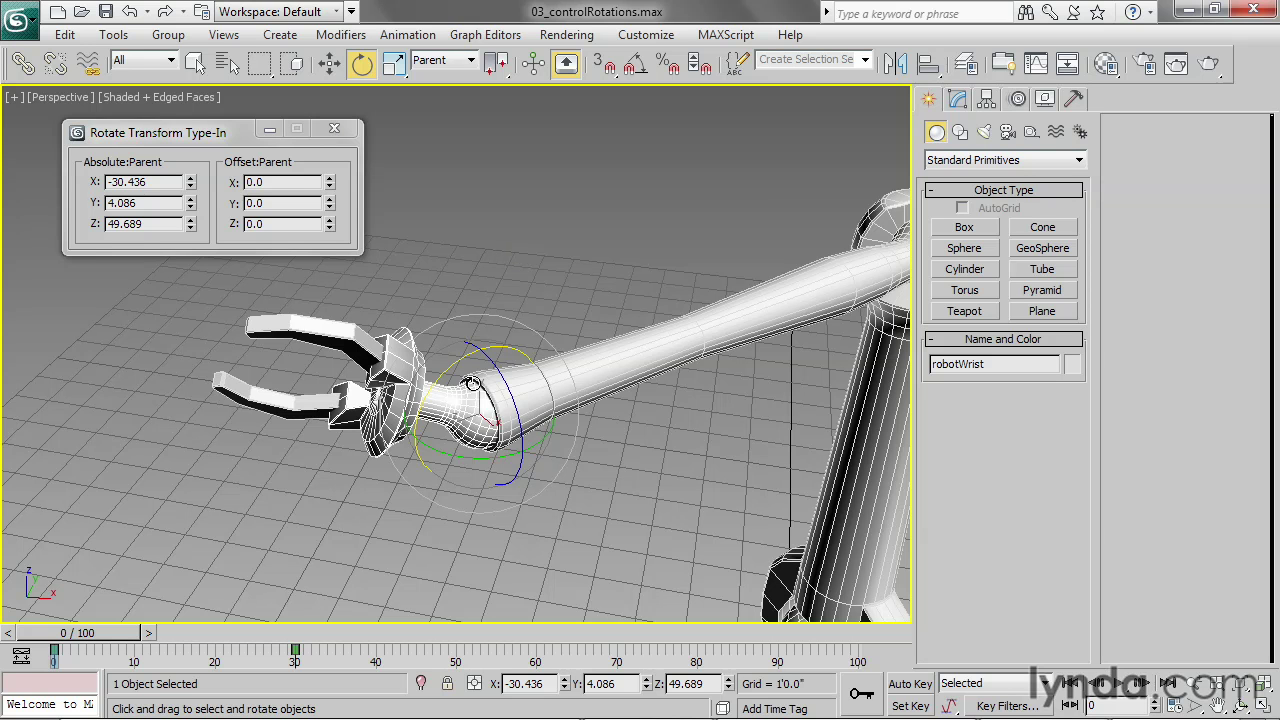
pyautogui.moveTo(494, 356); pyautogui.dragTo(527, 320)
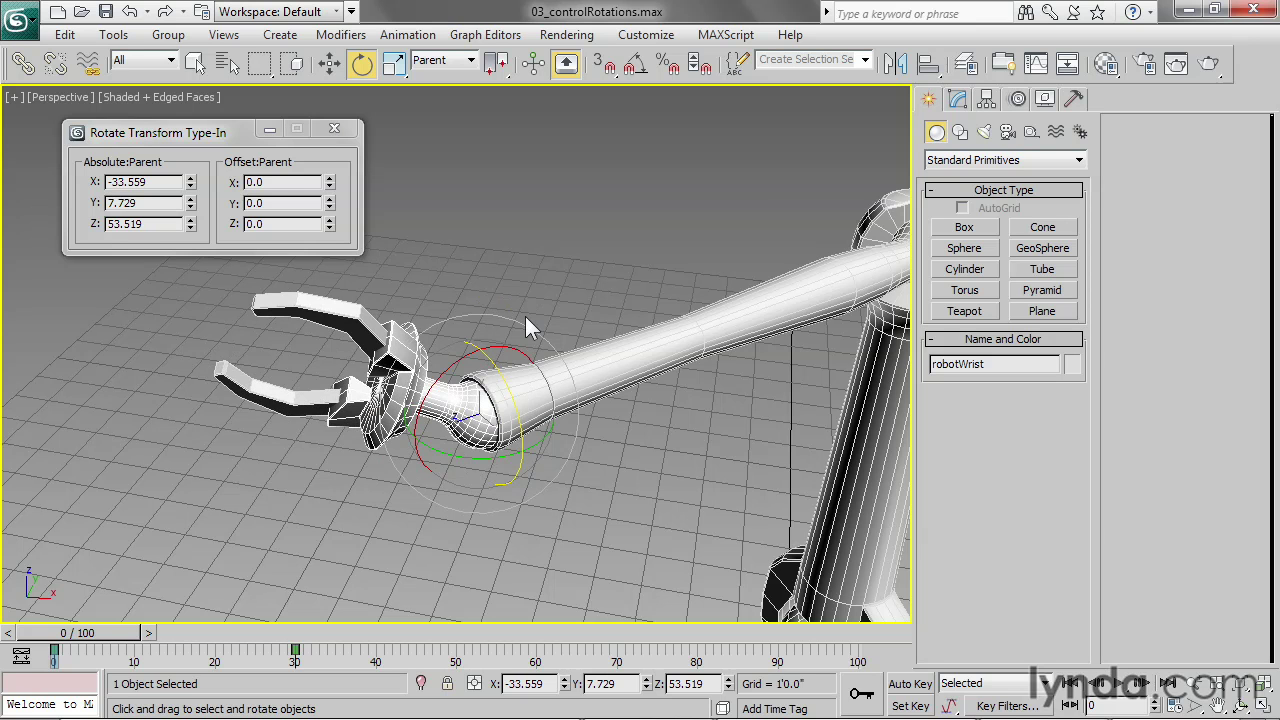
# Switch the reference coordinate system to Gimbal and rotate robotWrist to about -31 degrees on X and 68 degrees on Z
pyautogui.click(447, 61)
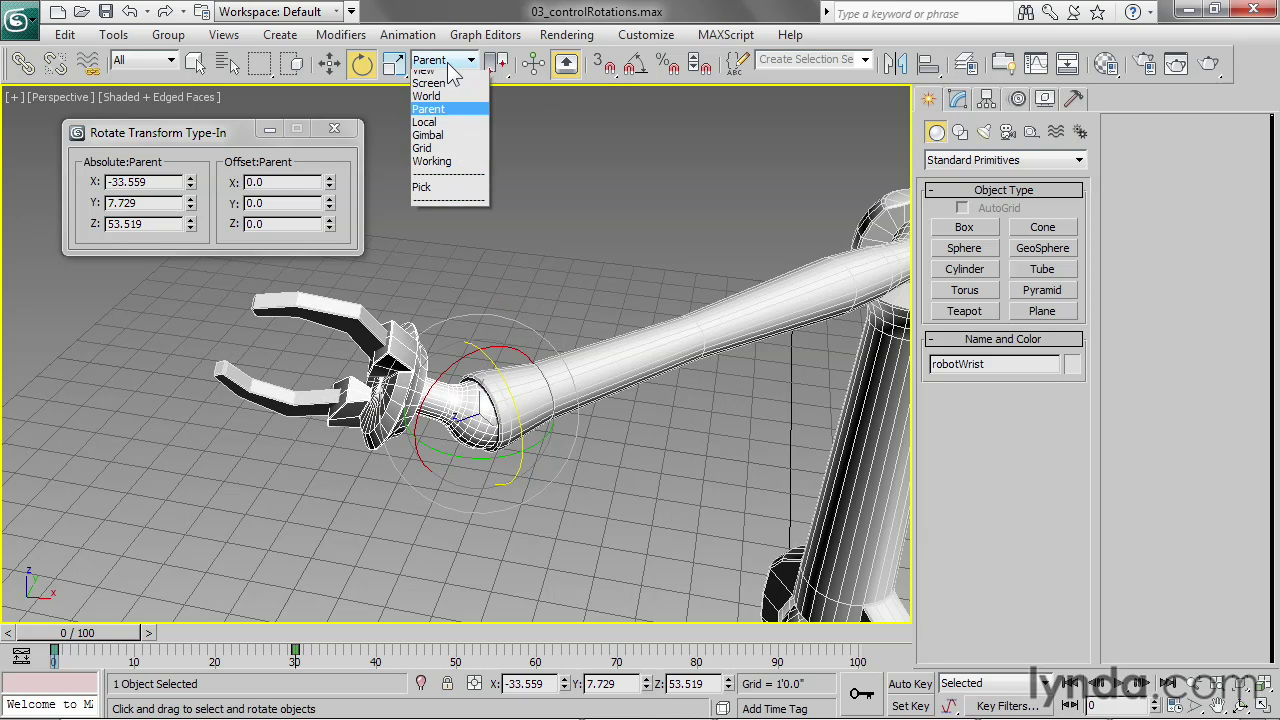
pyautogui.click(459, 143)
pyautogui.moveTo(474, 484)
pyautogui.mouseDown()
pyautogui.moveTo(498, 488)
pyautogui.moveTo(480, 500)
pyautogui.moveTo(462, 470)
pyautogui.mouseUp()
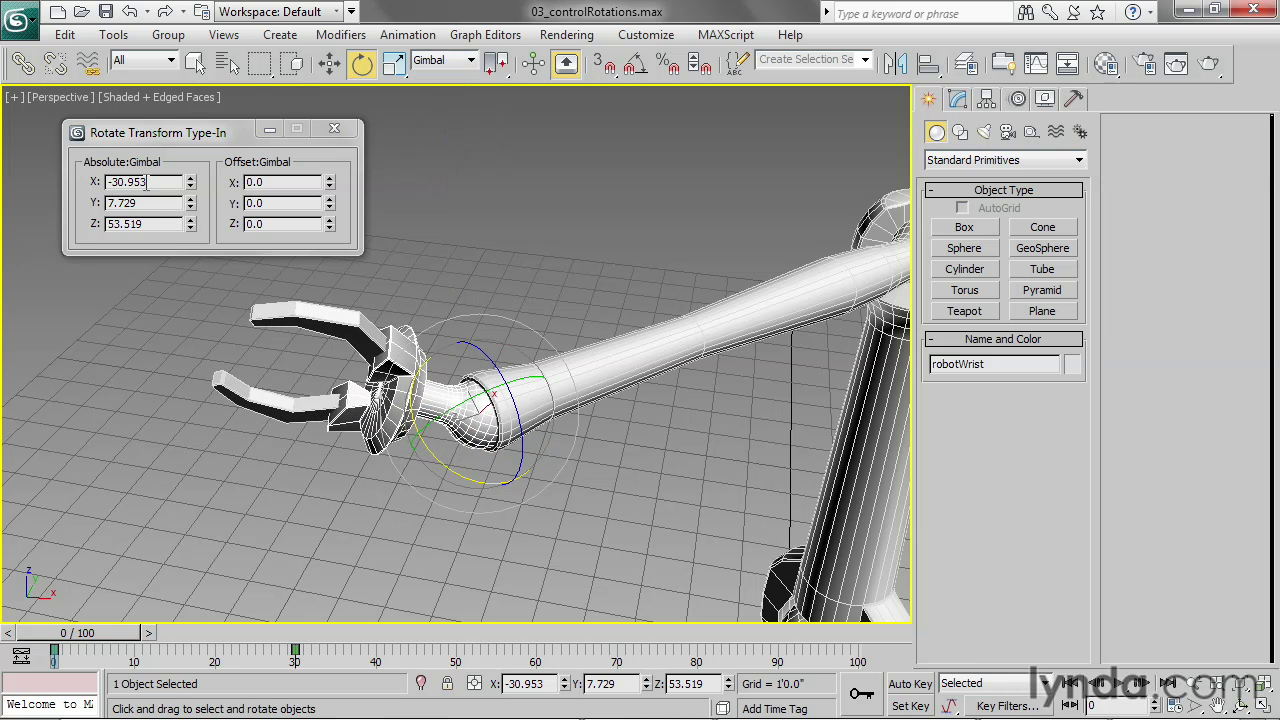
pyautogui.moveTo(474, 348); pyautogui.dragTo(494, 238)
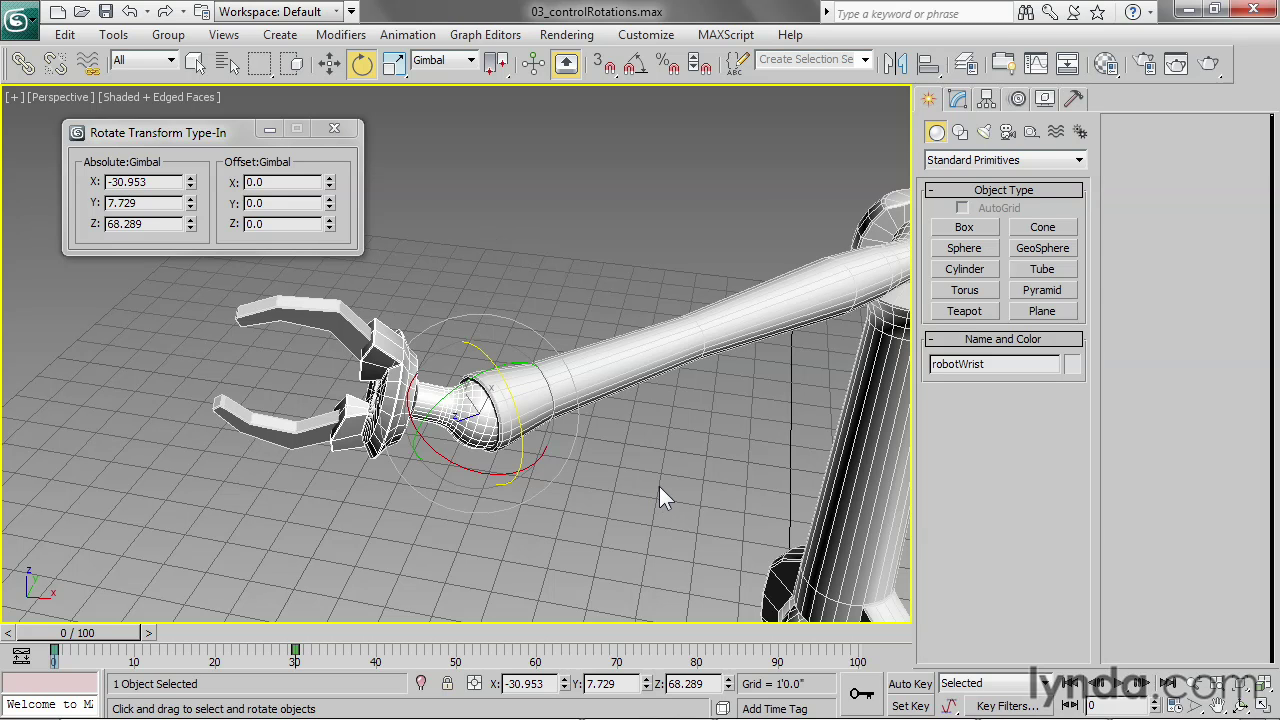
# Delete robotWrist's keys at frames 0 and 30, then rotate the wrist around its gimbal Z axis to about 54 degrees
pyautogui.moveTo(348, 656); pyautogui.dragTo(50, 655)
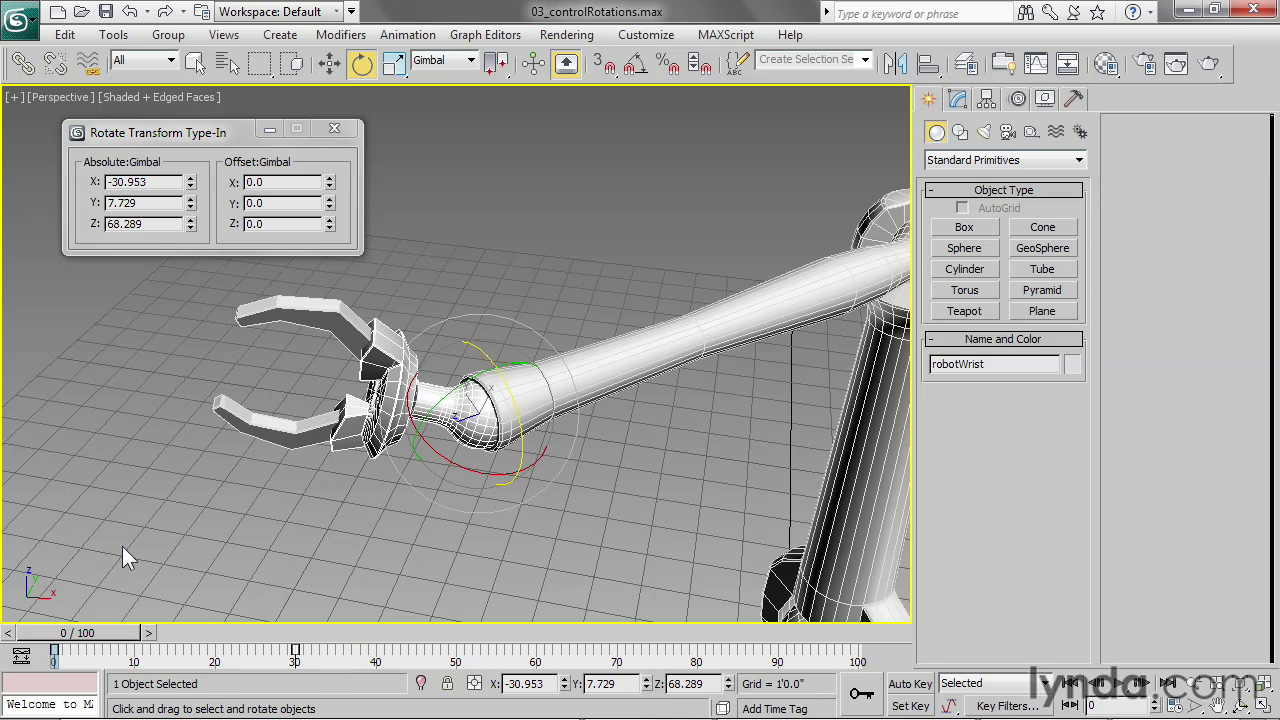
pyautogui.moveTo(472, 343); pyautogui.dragTo(561, 404)
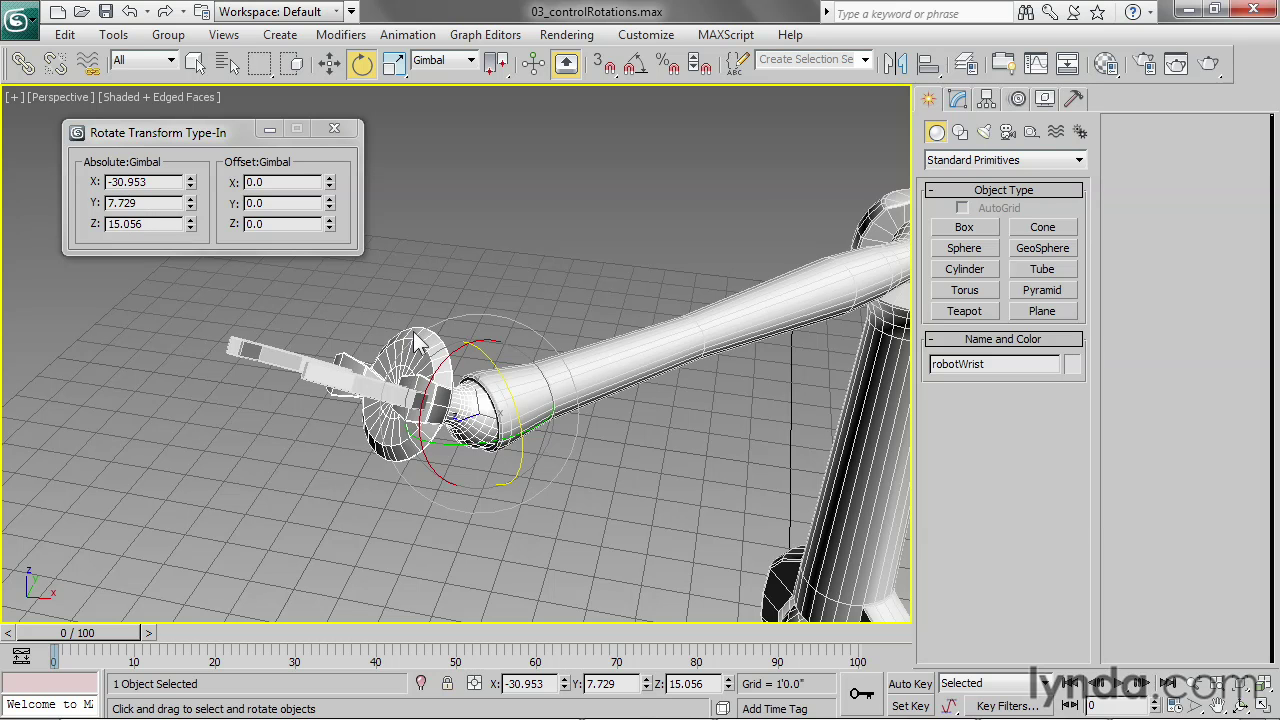
pyautogui.moveTo(478, 357); pyautogui.dragTo(504, 200)
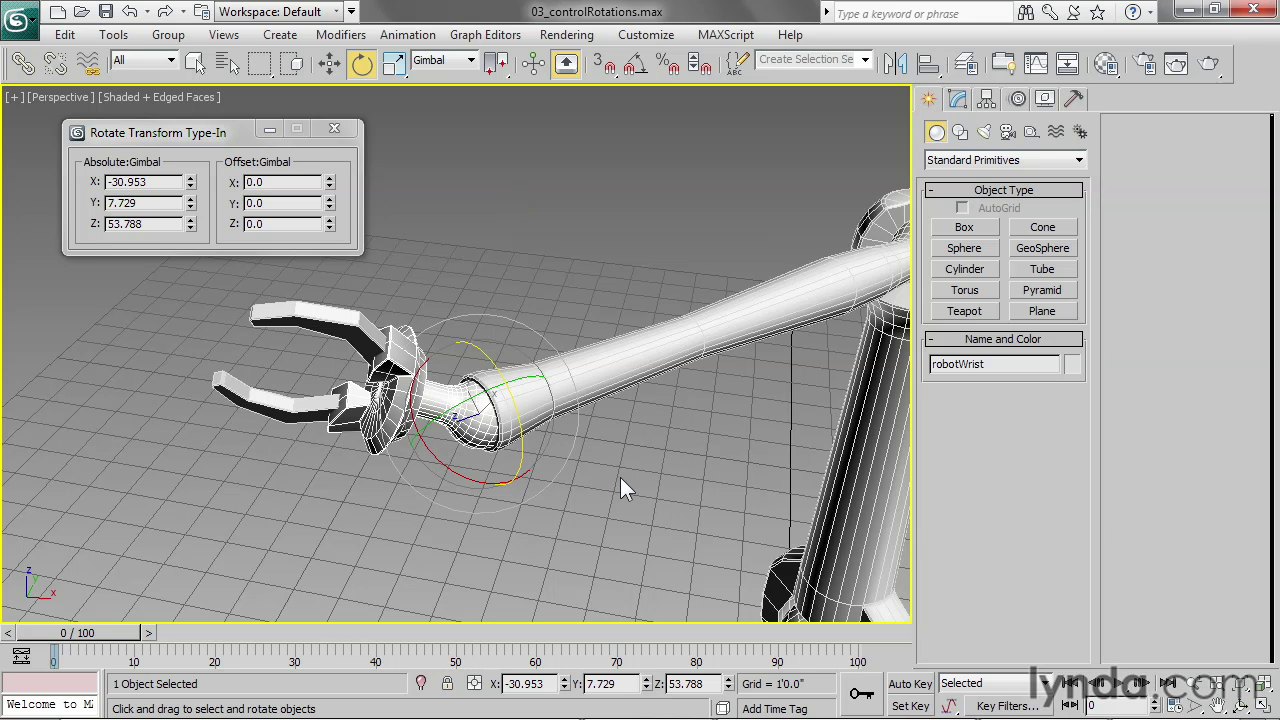
# Set the Euler axis order of robotWrist's rotation controller to ZXY in its motion parameters
pyautogui.click(1013, 103)
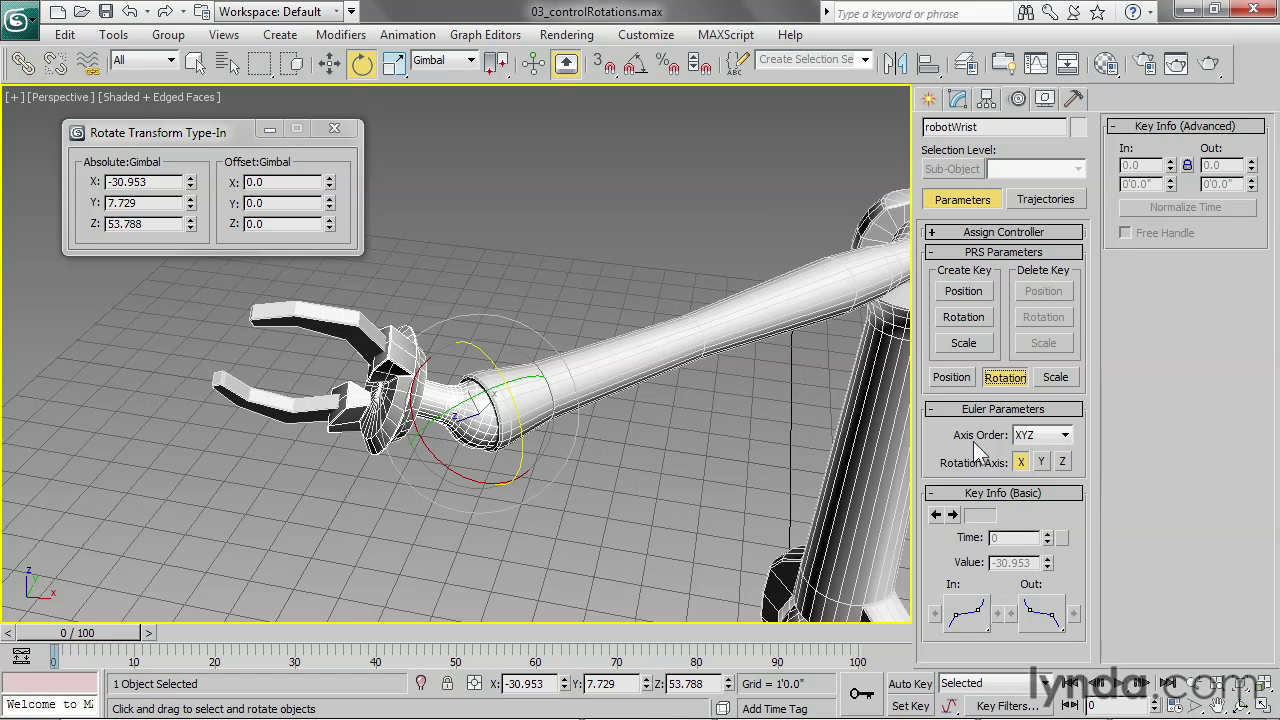
pyautogui.click(1064, 437)
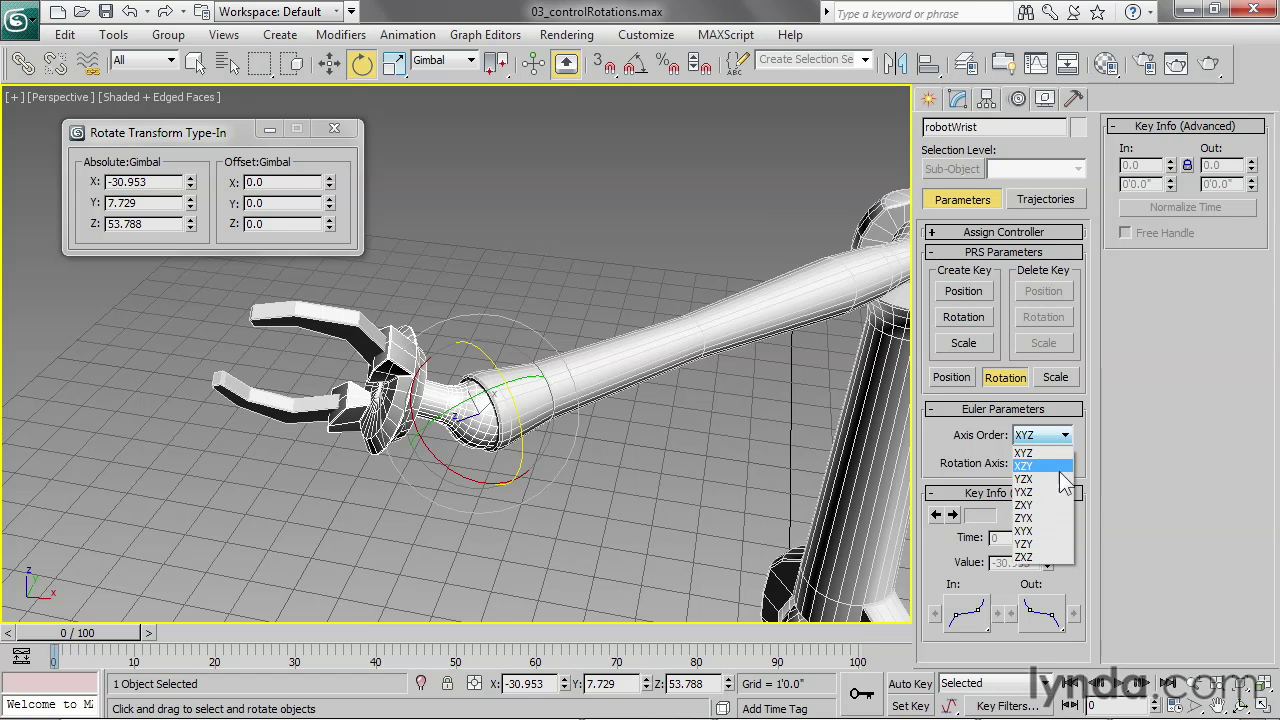
pyautogui.click(1040, 505)
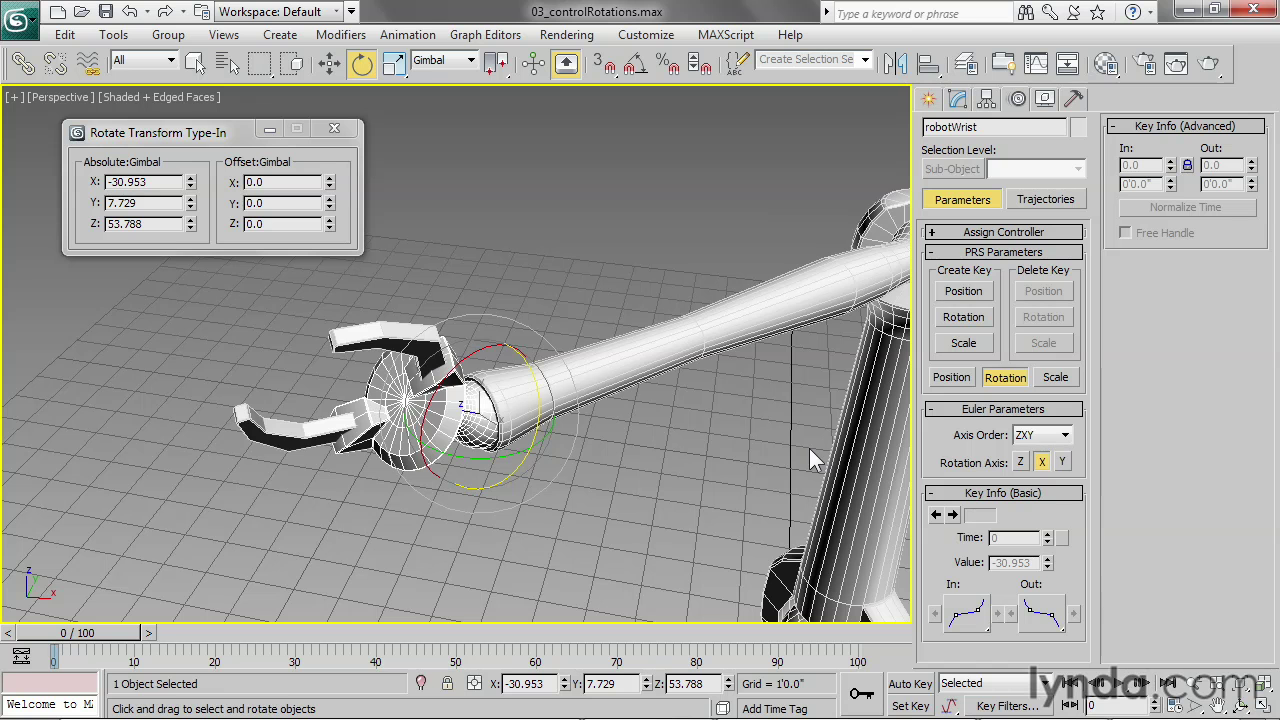
# Rotate robotWrist with the Gimbal gizmo to about 33 degrees on X and -6 degrees on Z
pyautogui.moveTo(486, 348); pyautogui.dragTo(378, 418)
pyautogui.moveTo(466, 382); pyautogui.dragTo(400, 358)
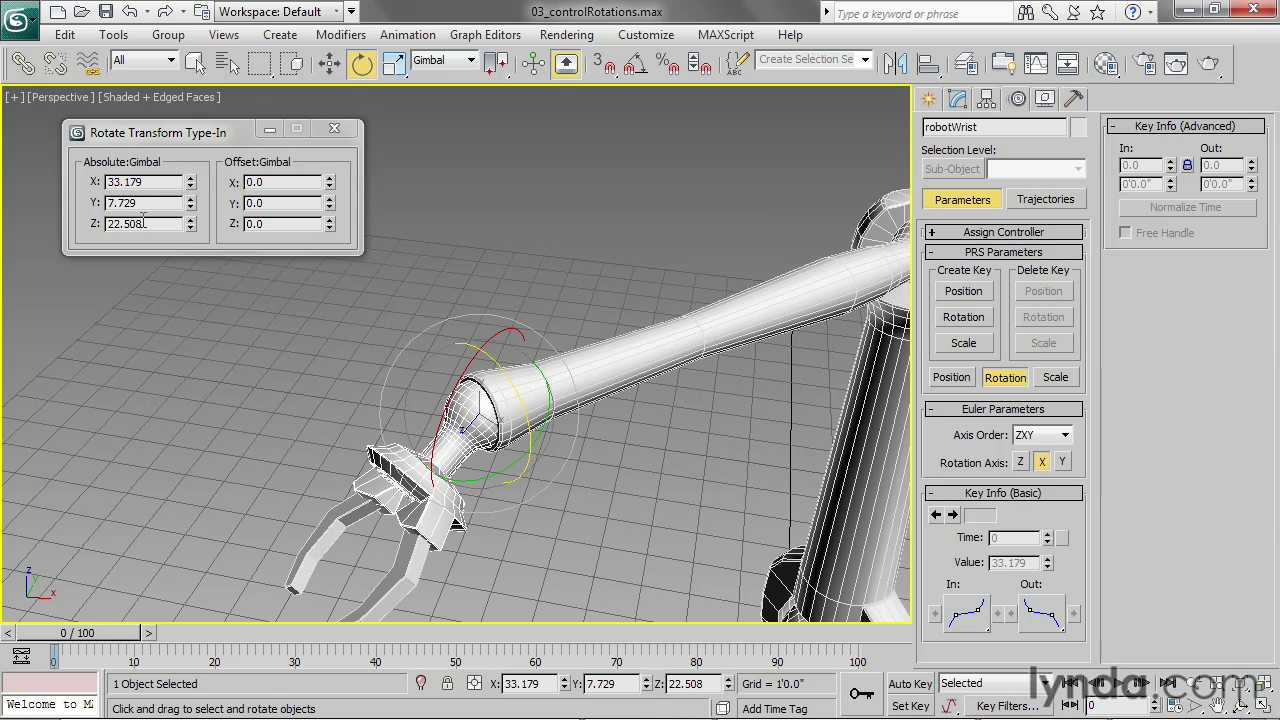
pyautogui.moveTo(503, 416); pyautogui.dragTo(563, 516)
pyautogui.moveTo(565, 517); pyautogui.dragTo(558, 413, button='middle')
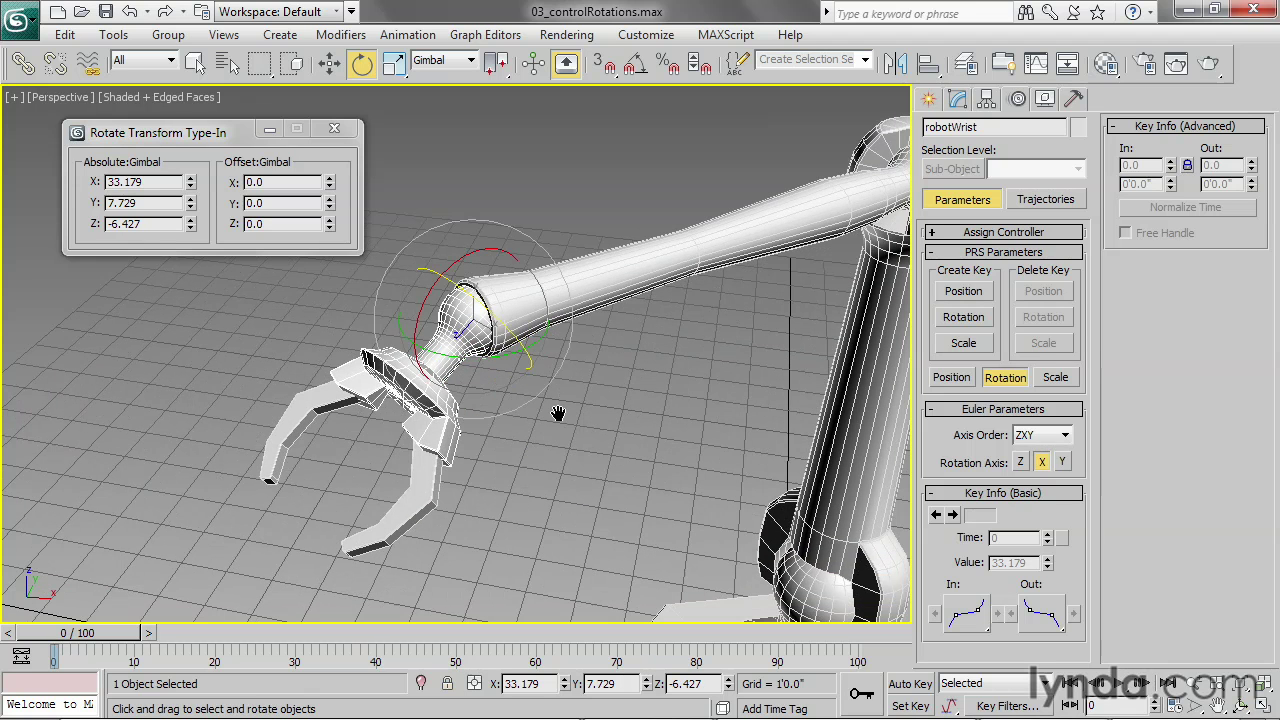
# Animate robotWrist with Auto Key by rotating it around its gimbal Z axis to about -193 degrees at frame 30
pyautogui.click(910, 683)
pyautogui.moveTo(90, 645); pyautogui.dragTo(313, 645)
pyautogui.moveTo(447, 279); pyautogui.dragTo(744, 510)
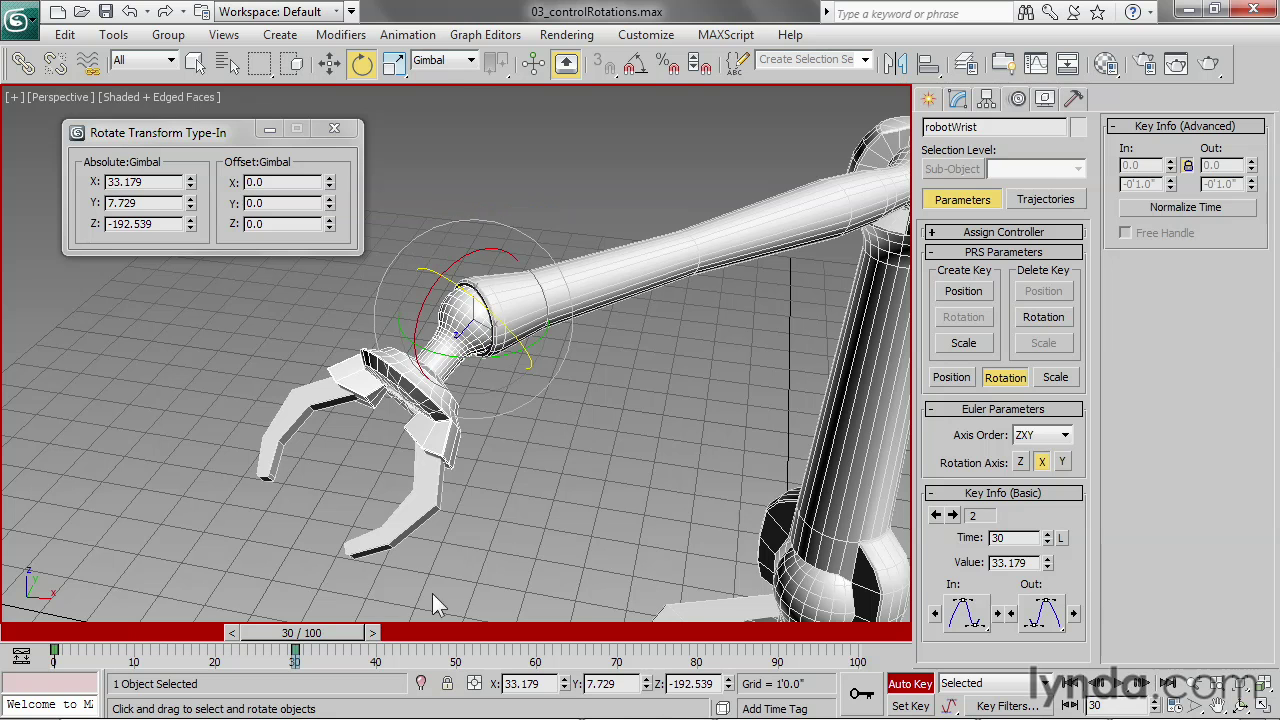
# Return to frame 0, turn Auto Key off, and play the wrist twist animation before stopping it
pyautogui.moveTo(360, 633); pyautogui.dragTo(120, 633)
pyautogui.press('e')
pyautogui.click(906, 683)
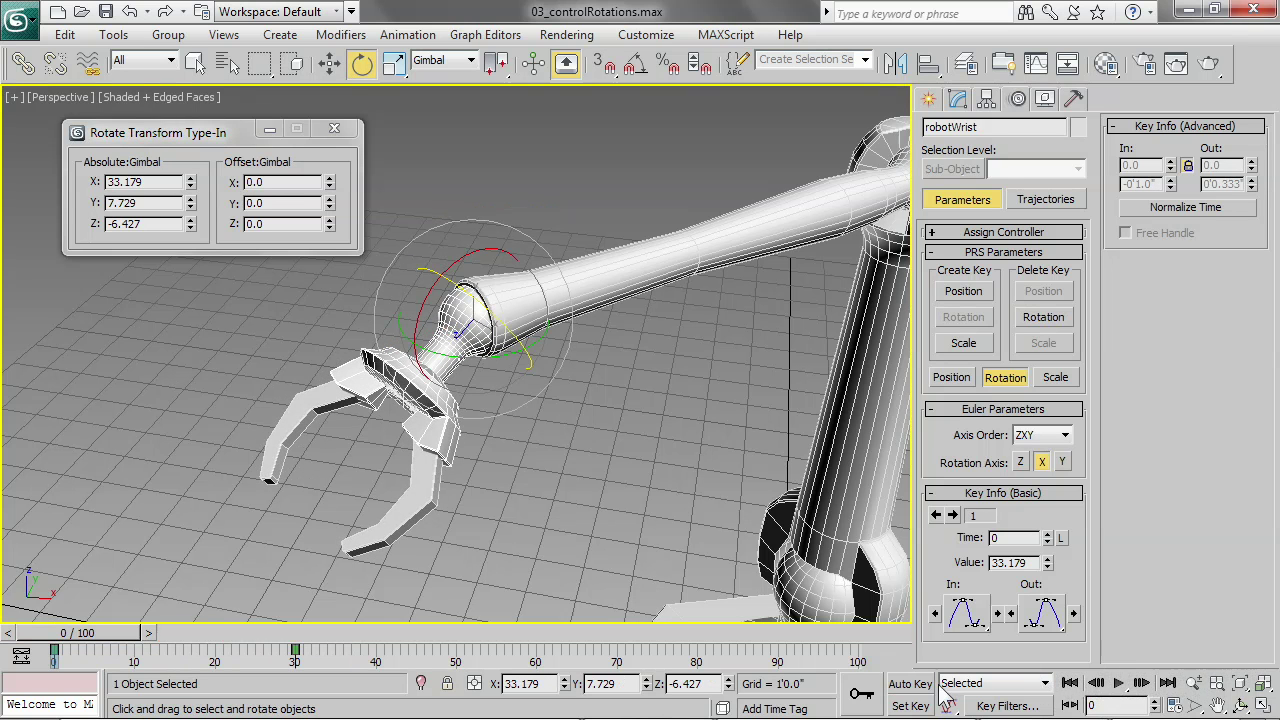
pyautogui.click(1120, 683)
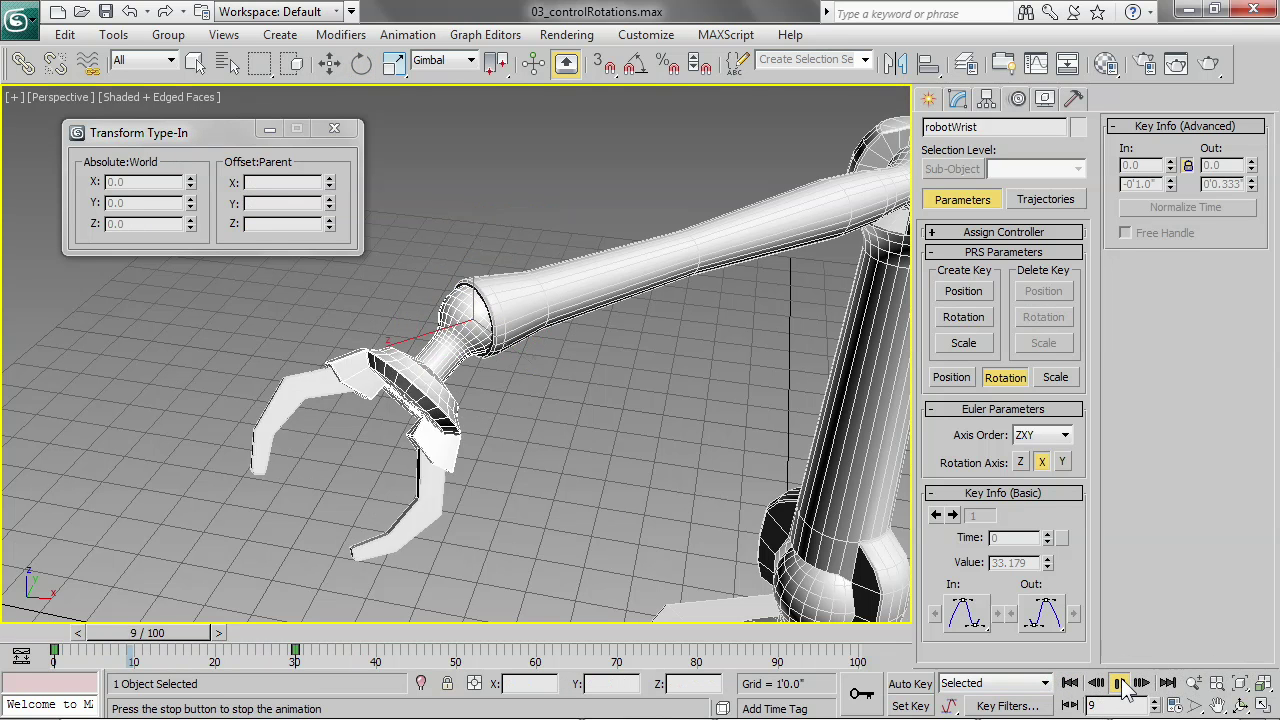
pyautogui.click(1120, 683)
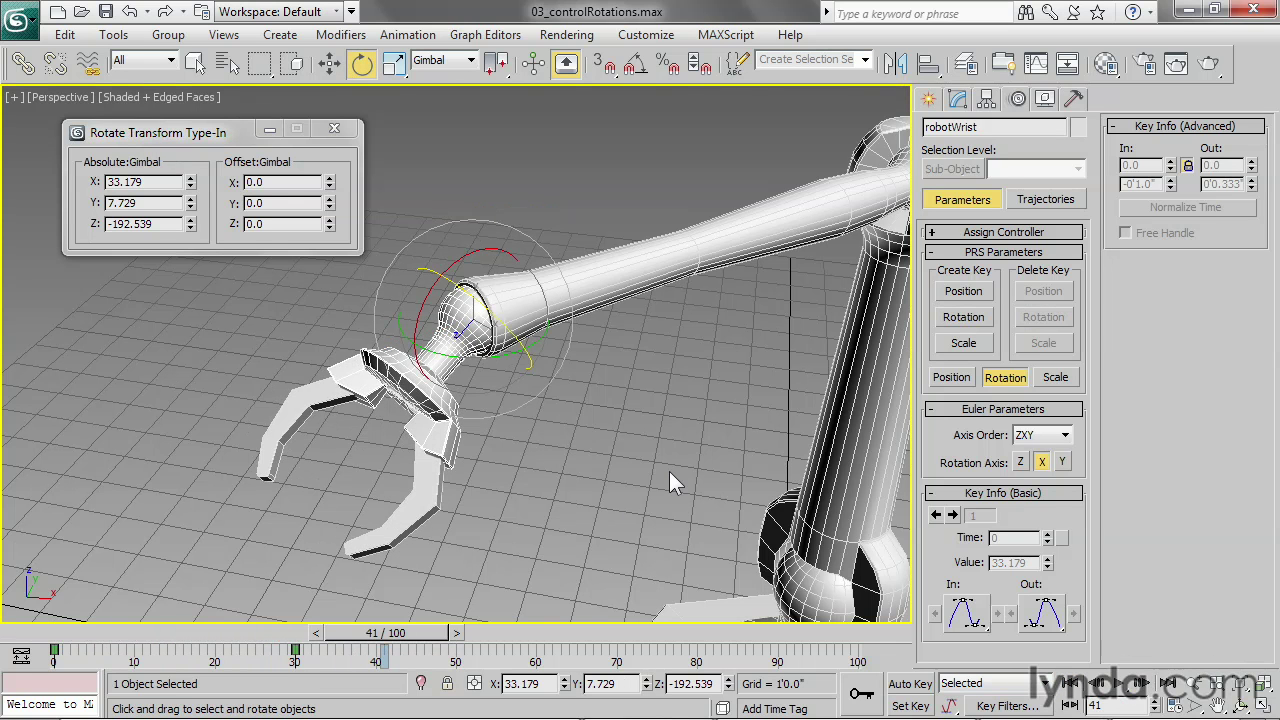